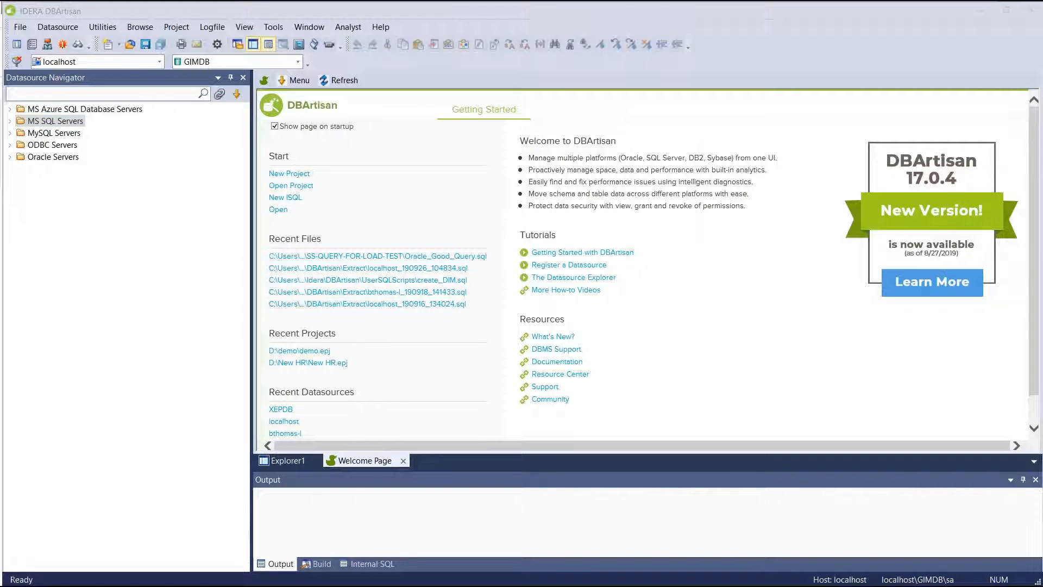
- Expand the localhost server in the MS SQL Servers group together with its Analyst tools, and start Space Analyst
{"action": "left_click", "coordinate": [11, 120]}
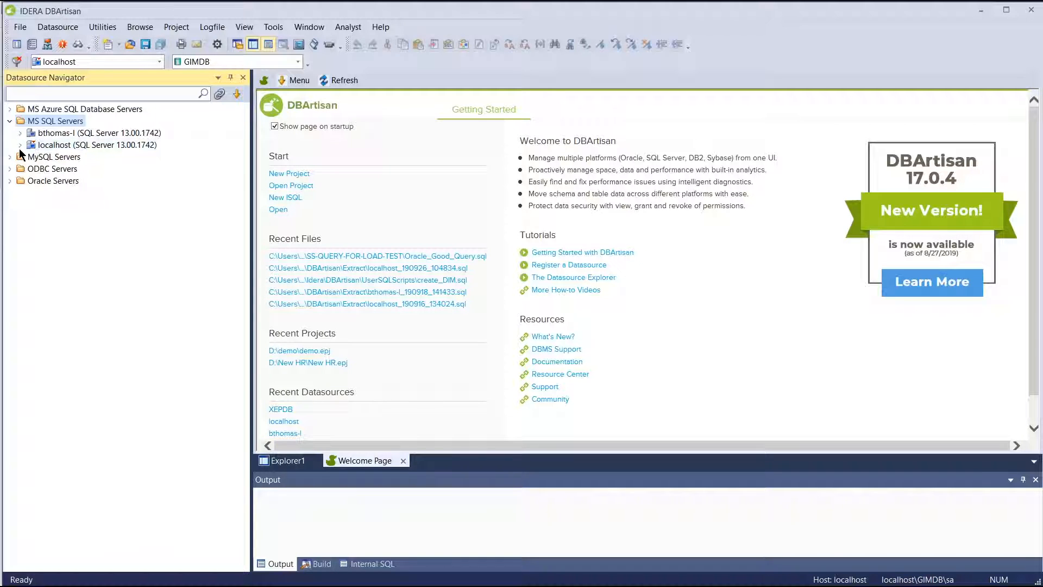
{"action": "left_click", "coordinate": [20, 146]}
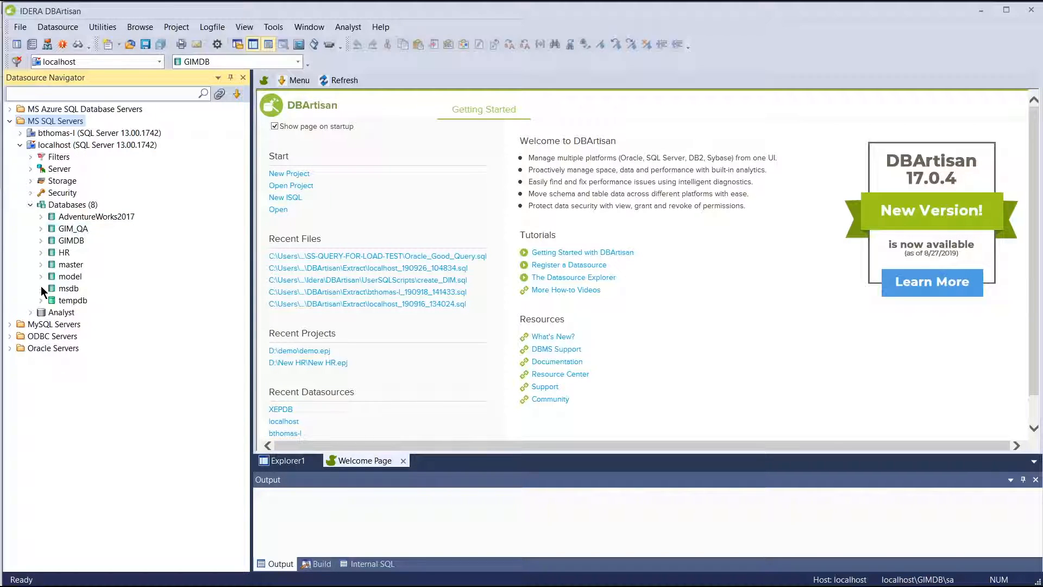
{"action": "left_click", "coordinate": [30, 313]}
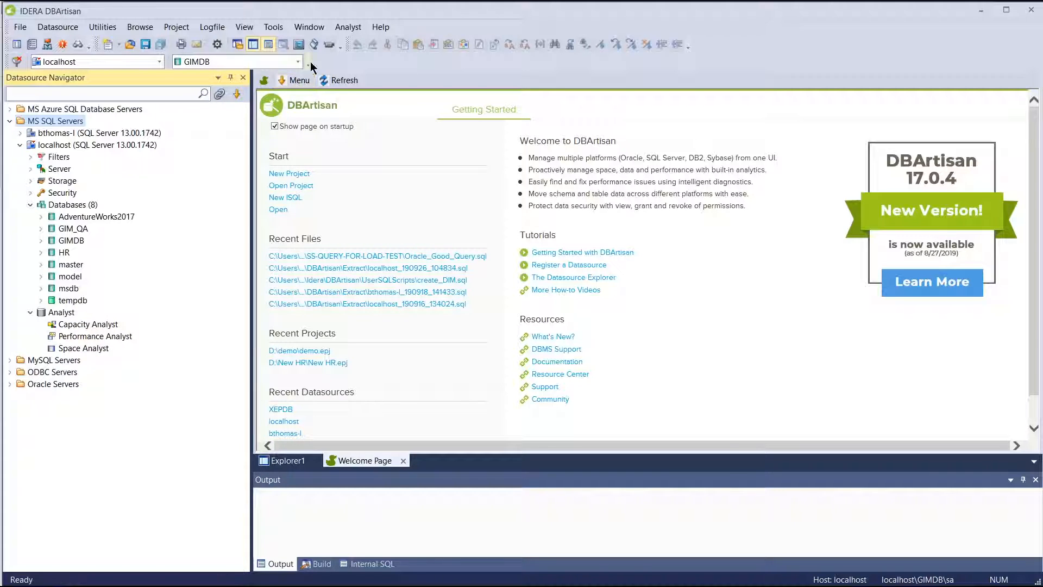
{"action": "left_click", "coordinate": [348, 31]}
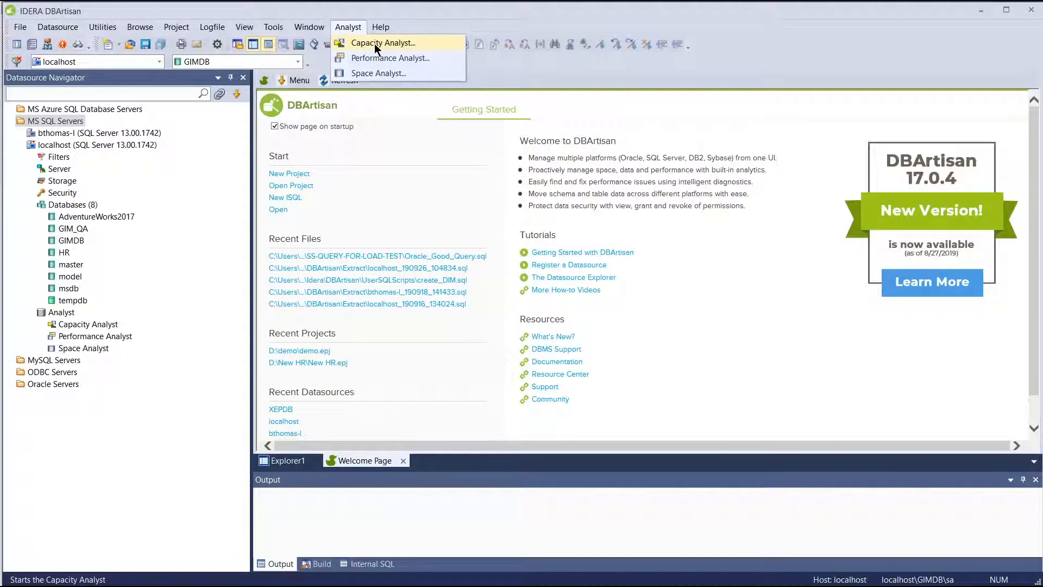
{"action": "left_click", "coordinate": [370, 73]}
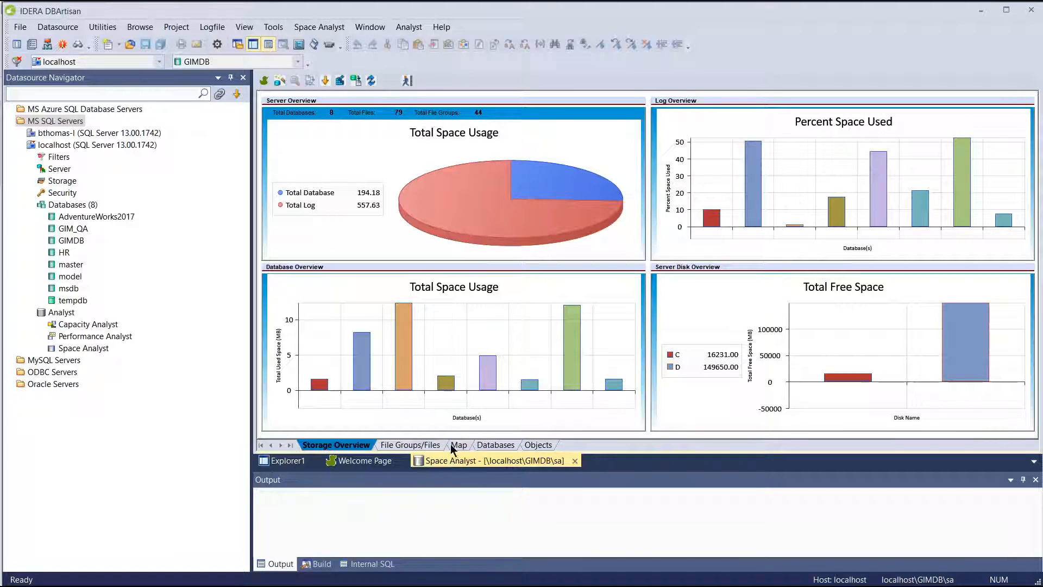
{"action": "left_click", "coordinate": [324, 28]}
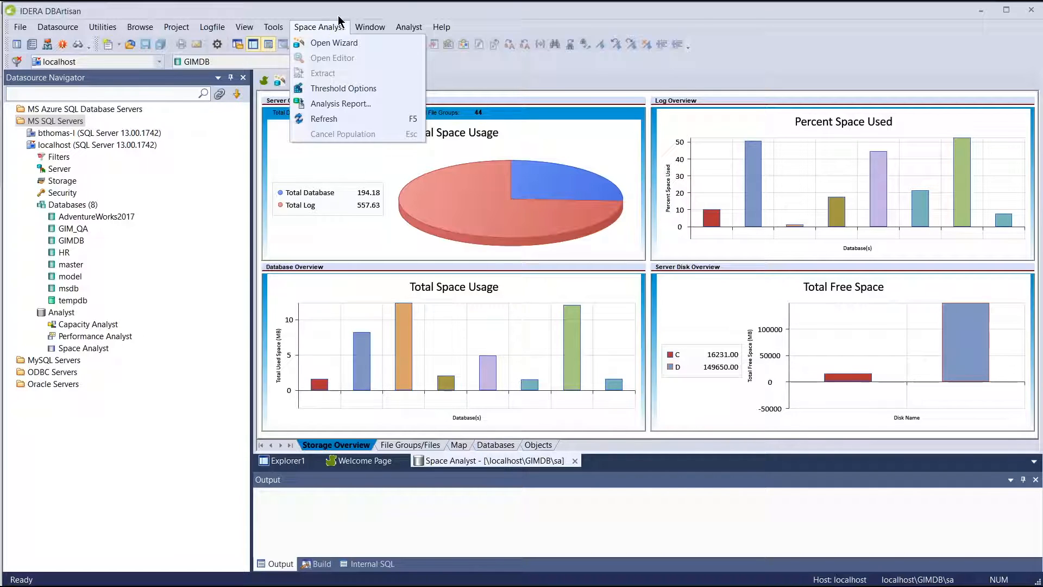
{"action": "left_click", "coordinate": [685, 10]}
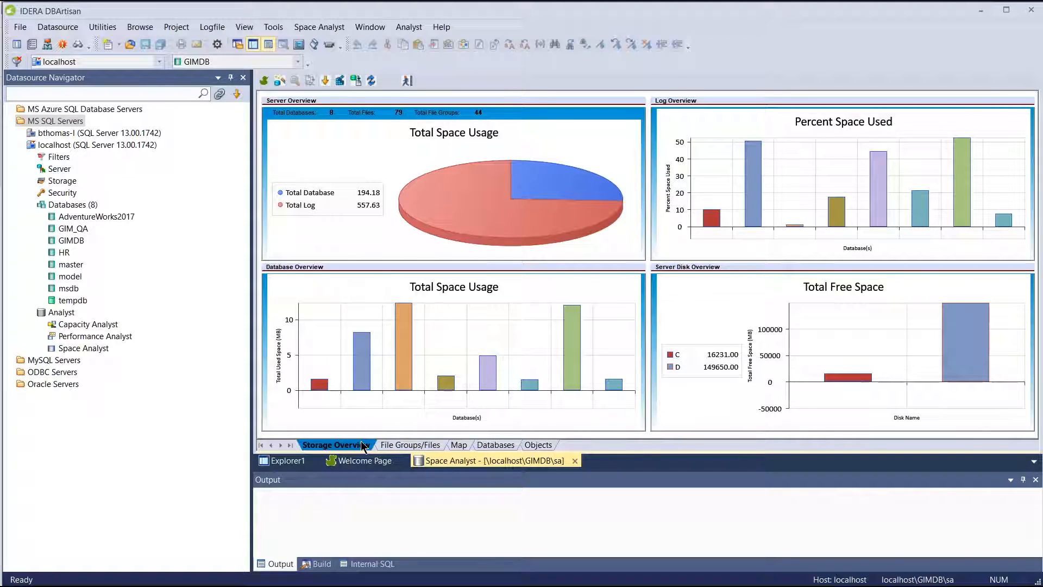
- Toggle the Database Overview from its chart to the tabular display and back to the chart
{"action": "right_click", "coordinate": [517, 315]}
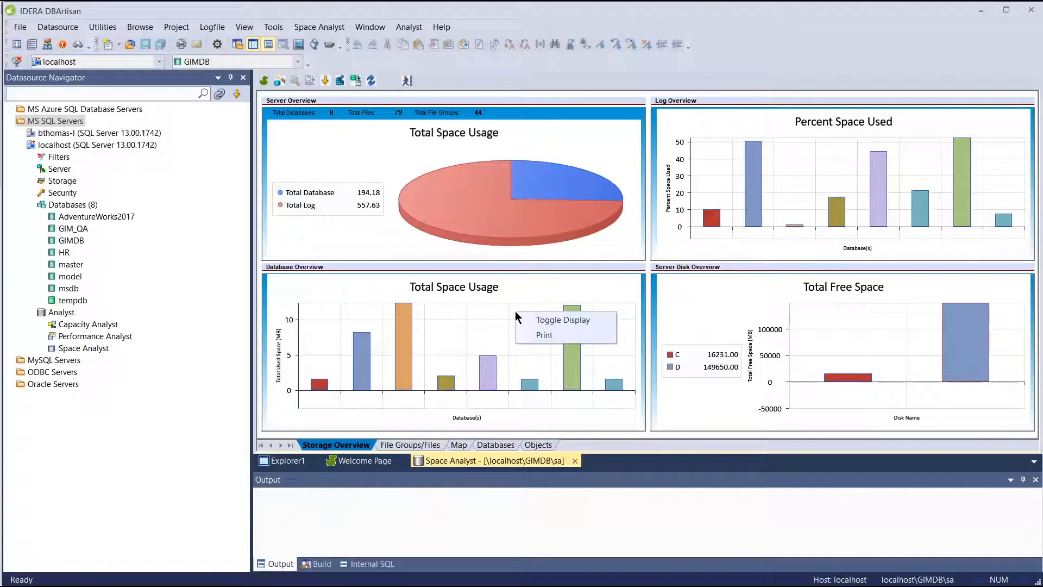
{"action": "left_click", "coordinate": [544, 320]}
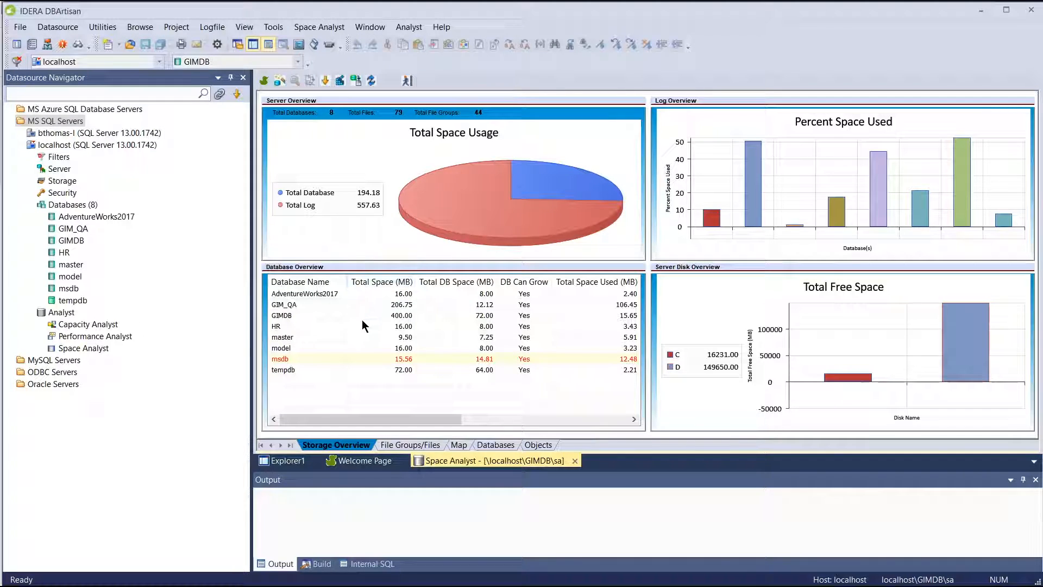
{"action": "right_click", "coordinate": [357, 384]}
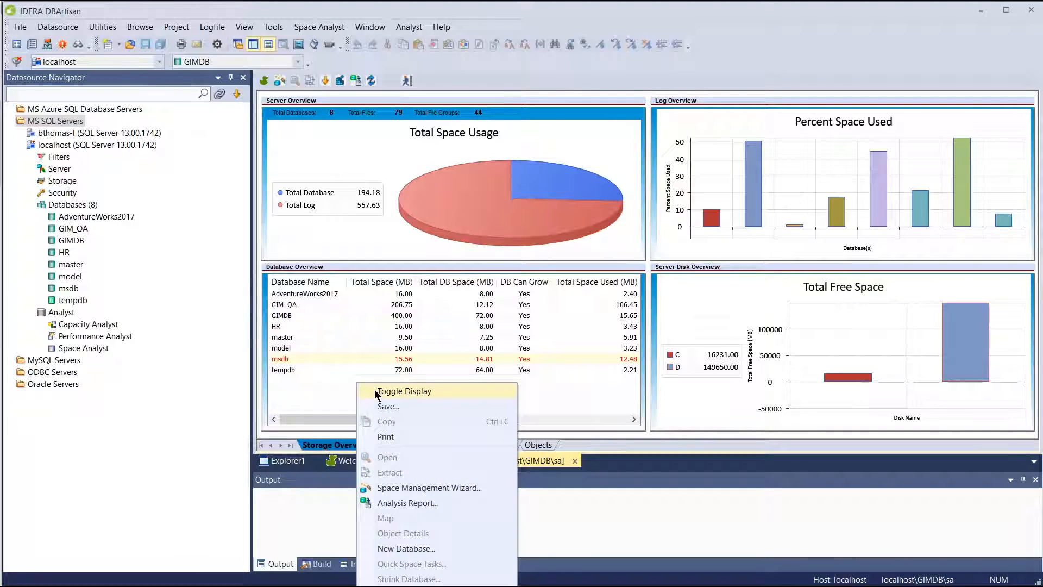
{"action": "left_click", "coordinate": [376, 392]}
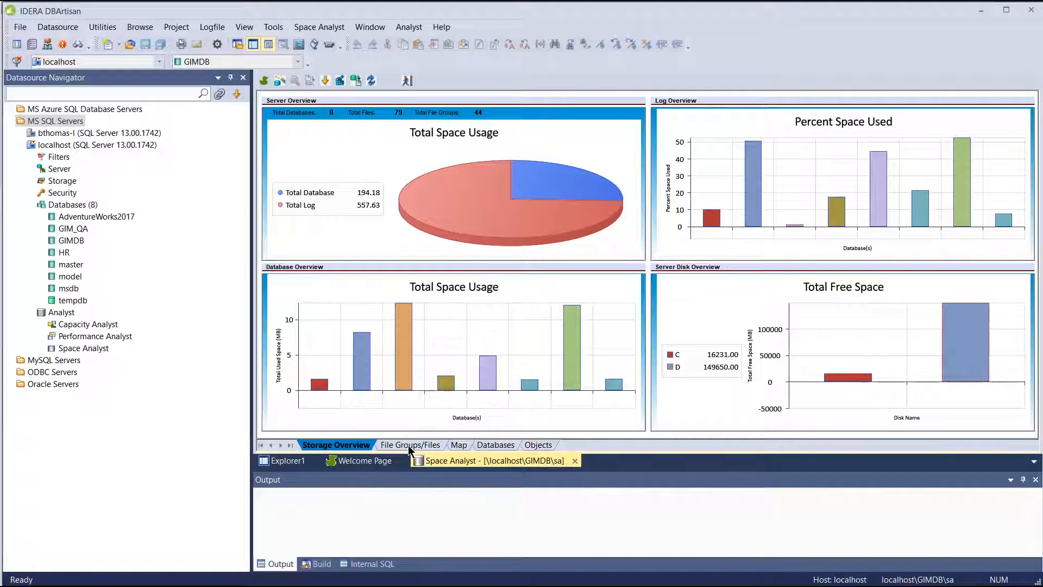
- Review the GIMDB space map and the database summary in Space Analyst
{"action": "left_click", "coordinate": [459, 446]}
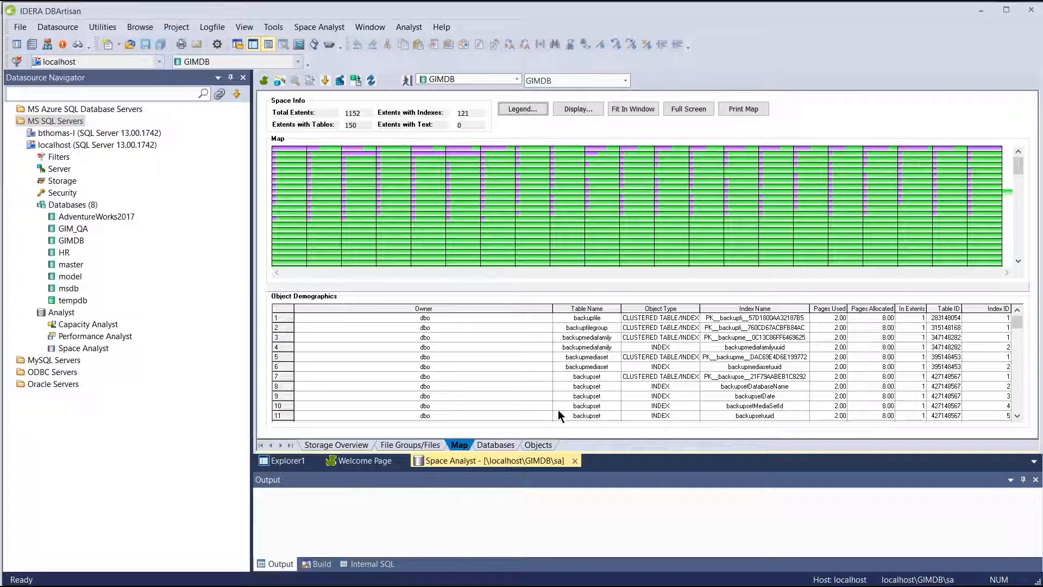
{"action": "left_click", "coordinate": [493, 445]}
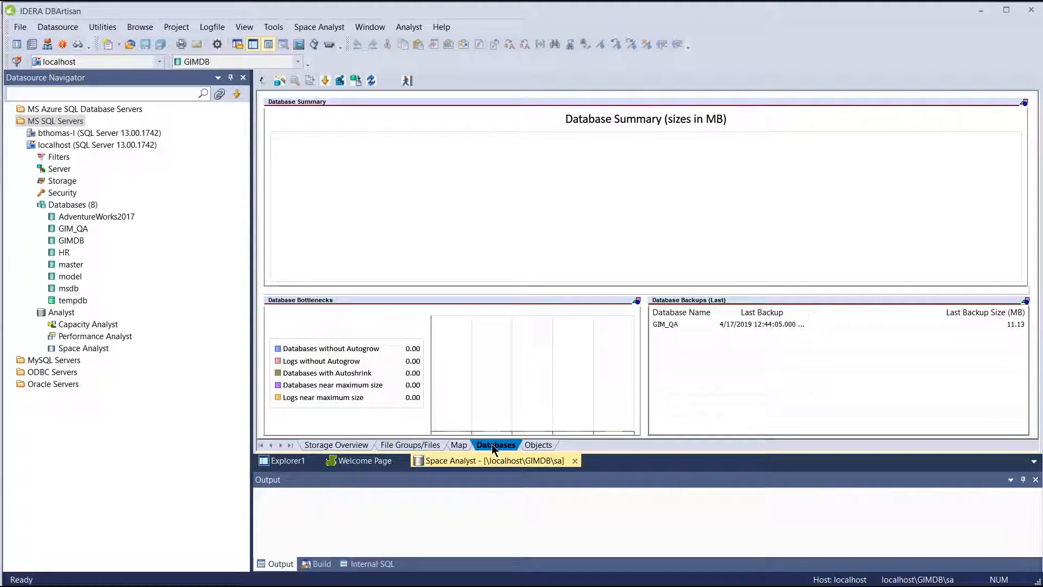
- Show the space details of GIMDB objects and load the list of tables owned by dbo
{"action": "left_click", "coordinate": [536, 444]}
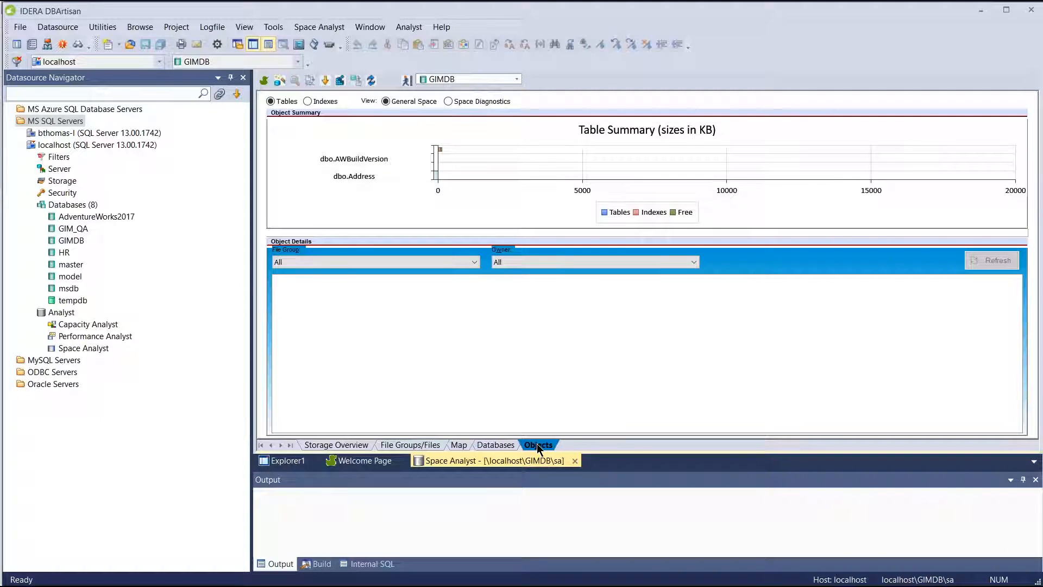
{"action": "left_click", "coordinate": [693, 262]}
{"action": "left_click", "coordinate": [658, 282]}
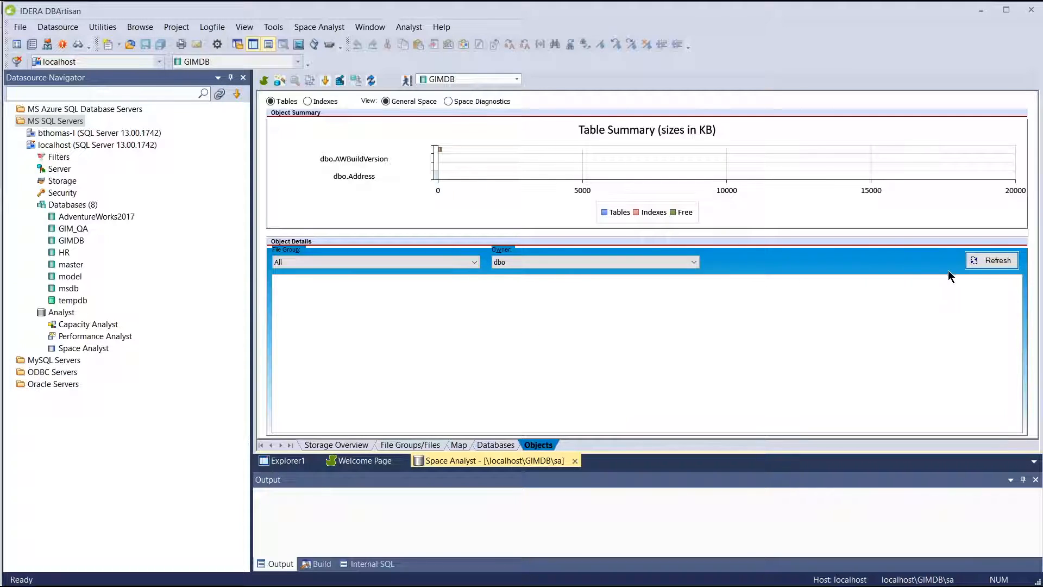
{"action": "left_click", "coordinate": [980, 257]}
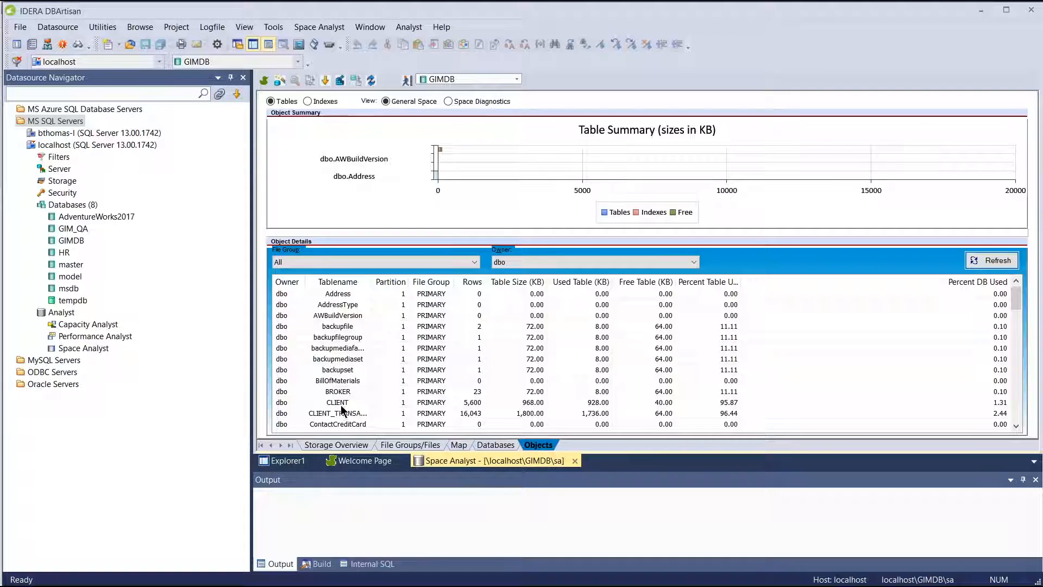
- Open the Address table in its editor from the object details list
{"action": "left_click", "coordinate": [344, 296]}
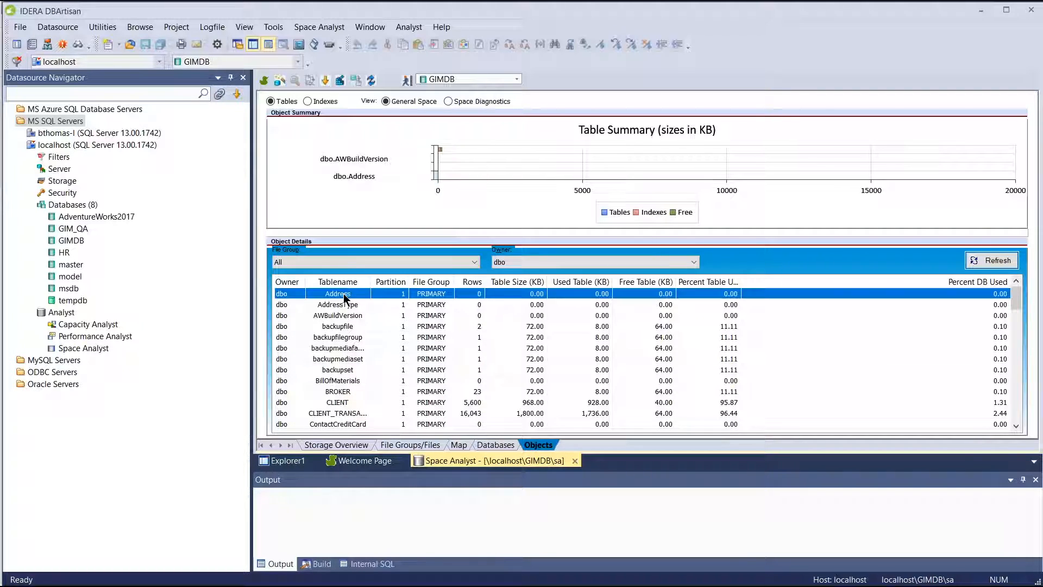
{"action": "right_click", "coordinate": [344, 296]}
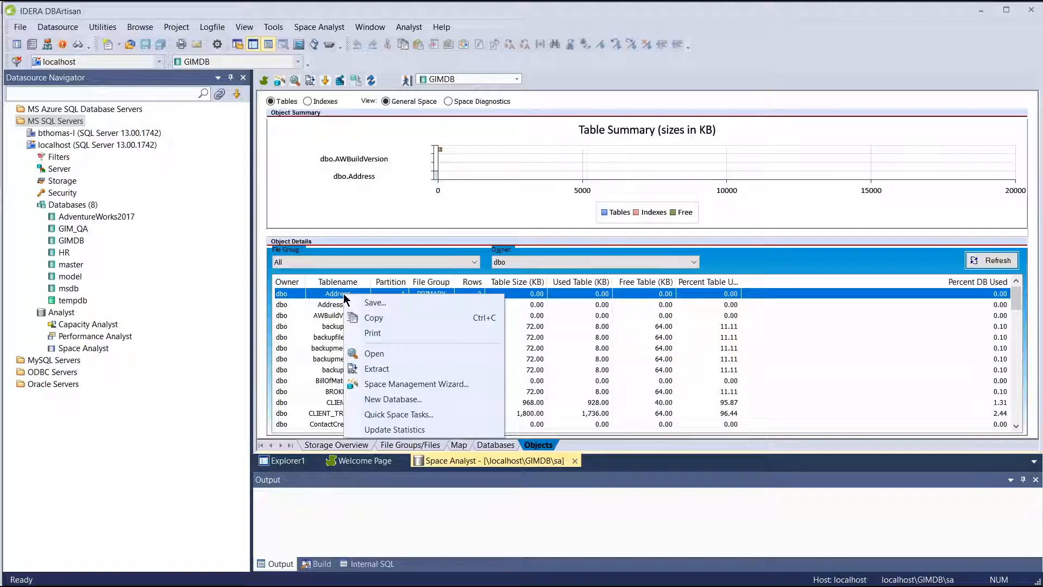
{"action": "left_click", "coordinate": [369, 354]}
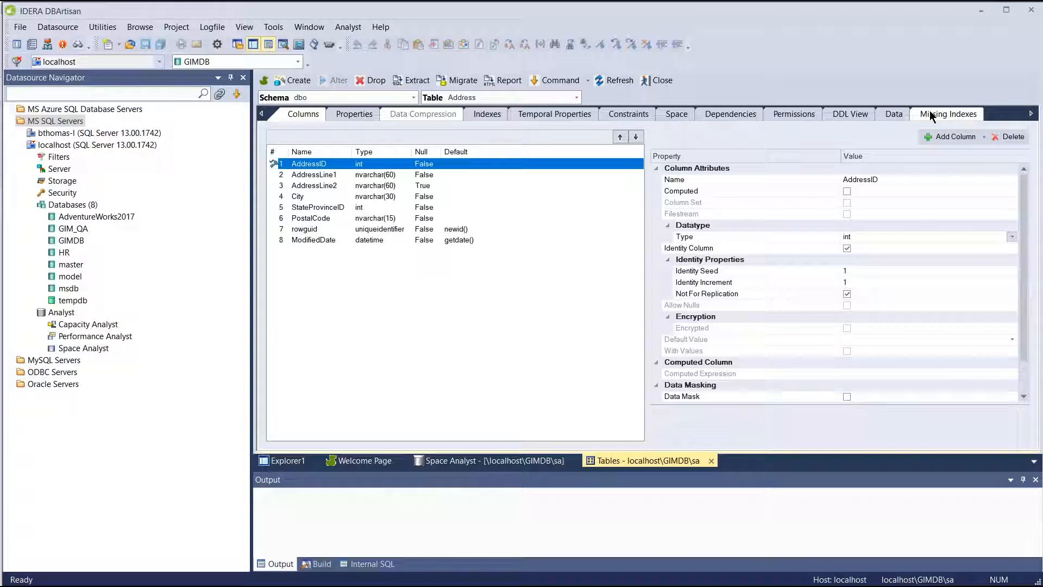
- Return to Space Analyst and start Performance Analyst for localhost
{"action": "left_click", "coordinate": [472, 461]}
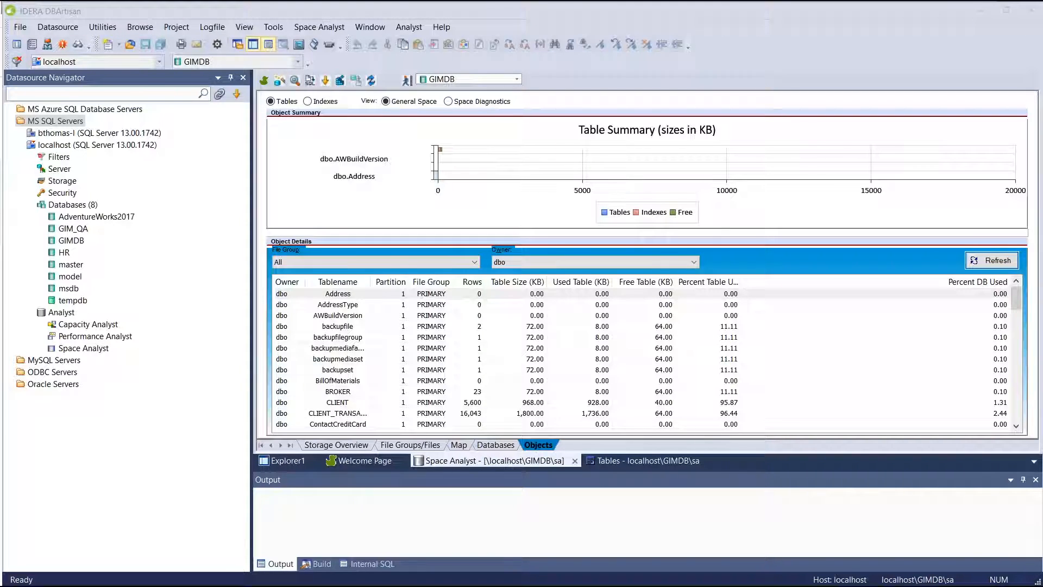
{"action": "left_click", "coordinate": [412, 27]}
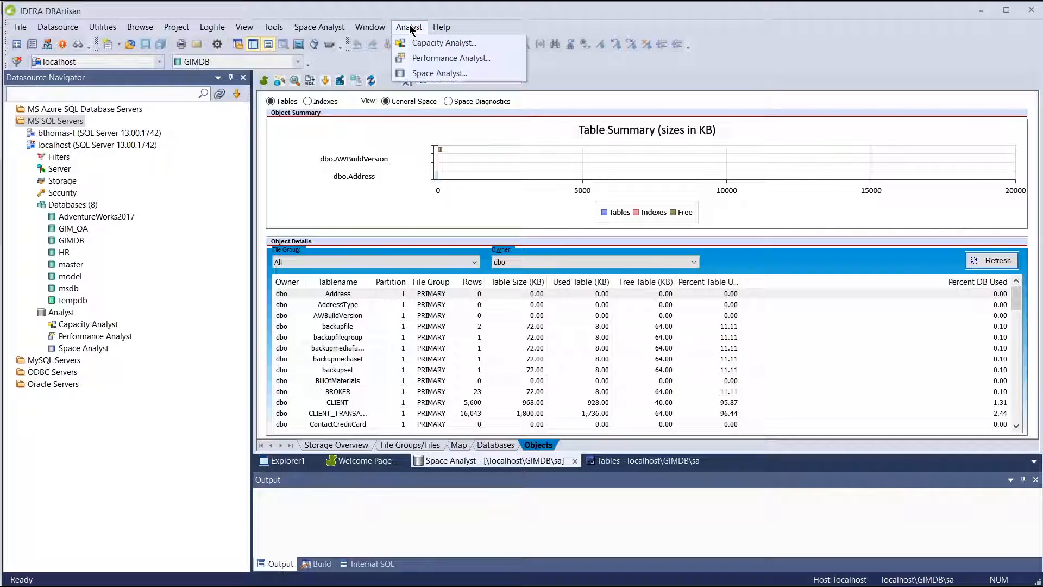
{"action": "left_click", "coordinate": [418, 58]}
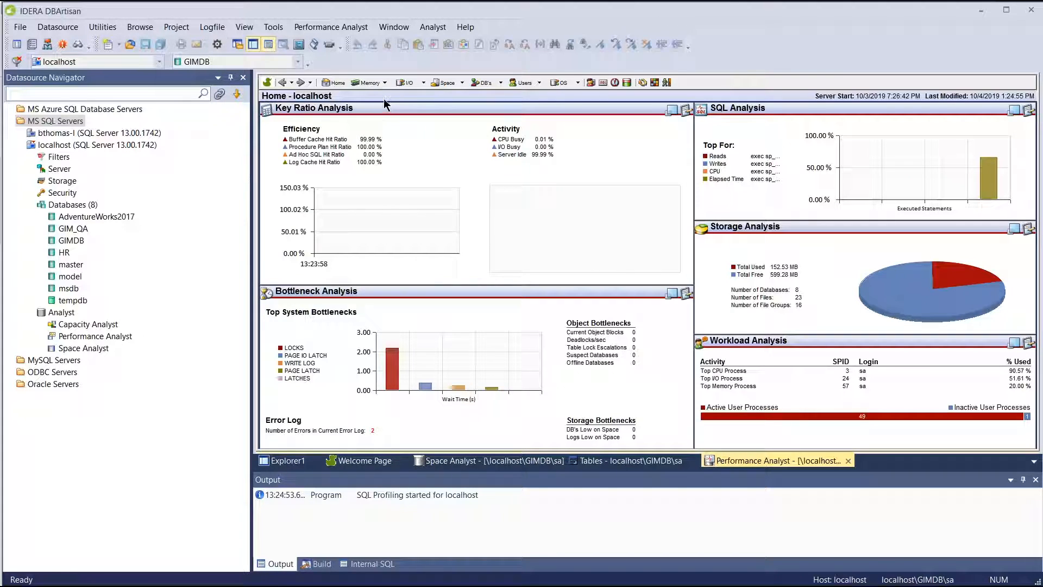
- Examine the Memory, I/O, Space, DB's, Users and OS views offered in Performance Analyst, and display the alarms for localhost
{"action": "left_click", "coordinate": [385, 83]}
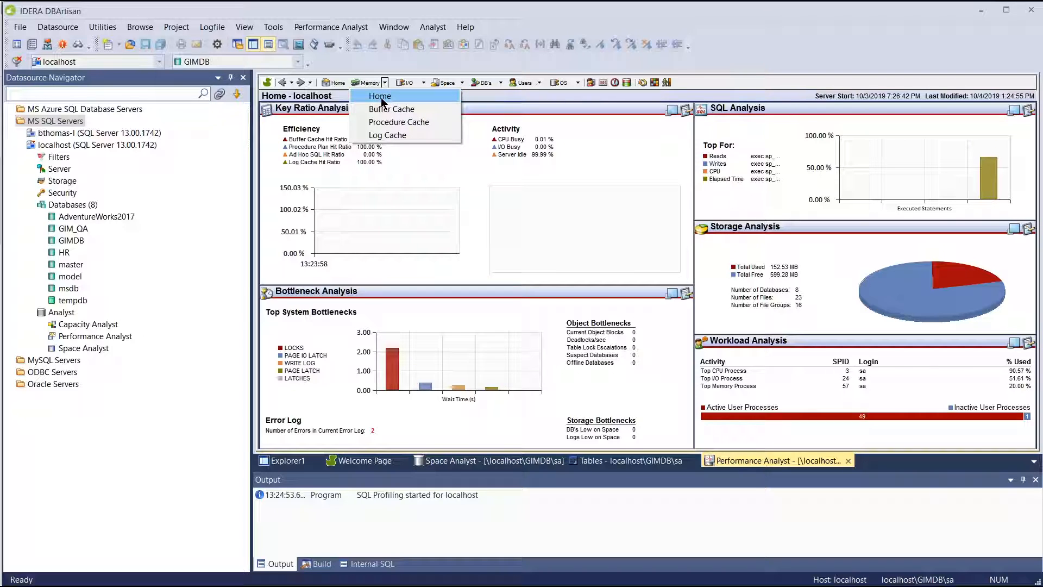
{"action": "left_click", "coordinate": [424, 83]}
{"action": "left_click", "coordinate": [424, 83]}
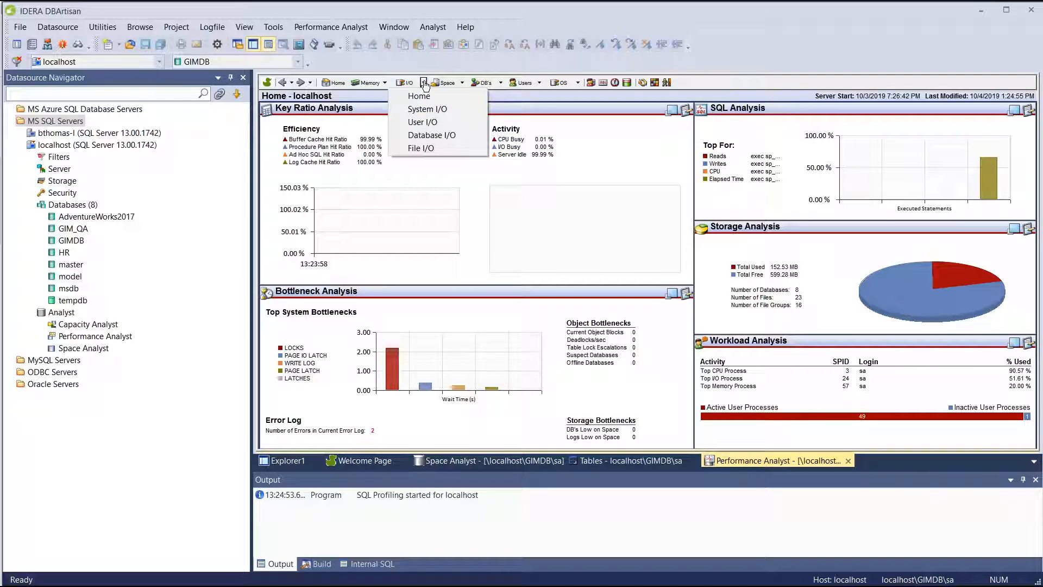
{"action": "left_click", "coordinate": [462, 83]}
{"action": "left_click", "coordinate": [462, 84]}
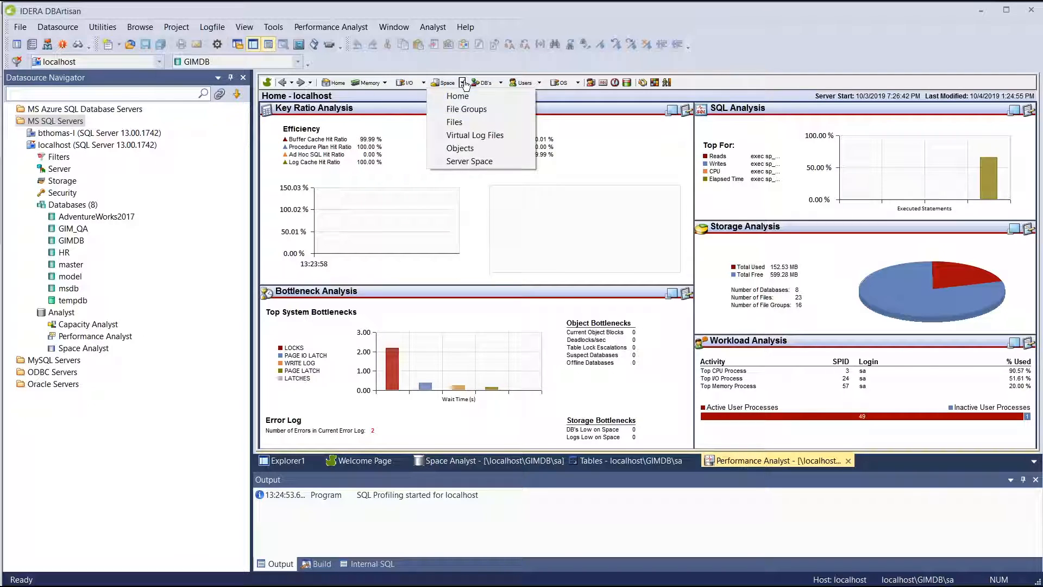
{"action": "left_click", "coordinate": [501, 83]}
{"action": "left_click", "coordinate": [500, 83]}
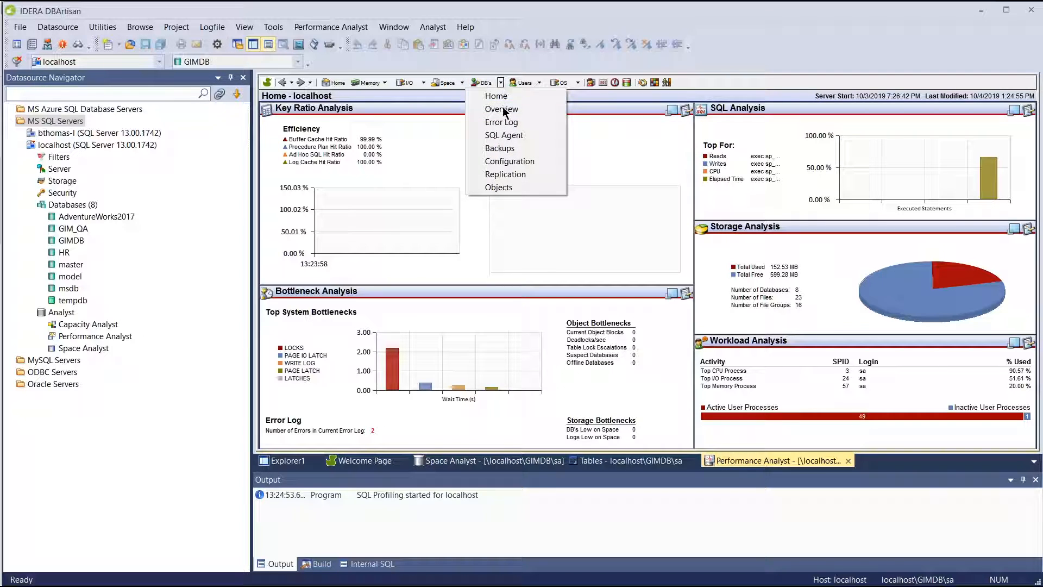
{"action": "left_click", "coordinate": [539, 83]}
{"action": "left_click", "coordinate": [539, 83]}
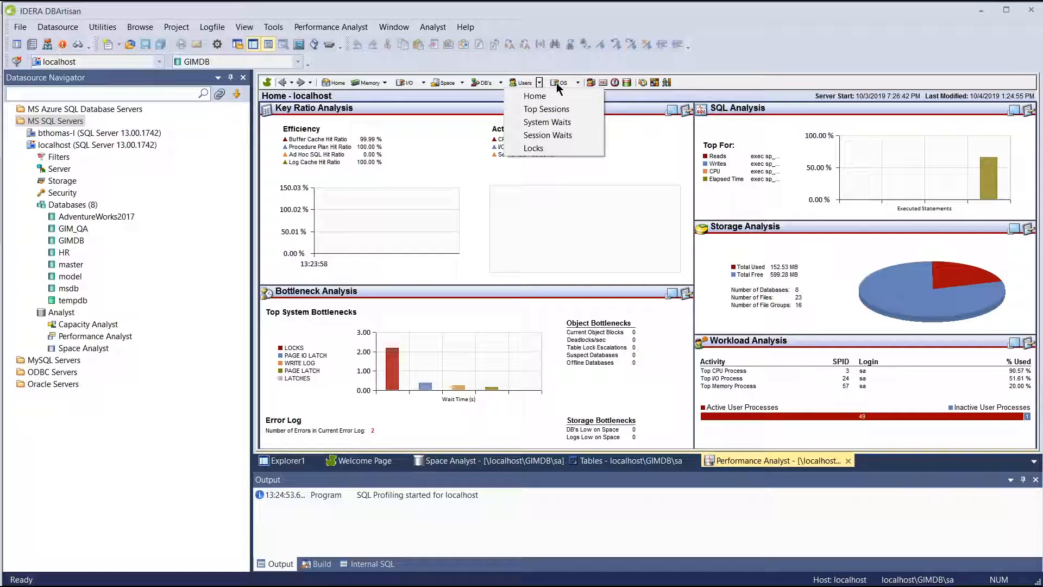
{"action": "left_click", "coordinate": [578, 83]}
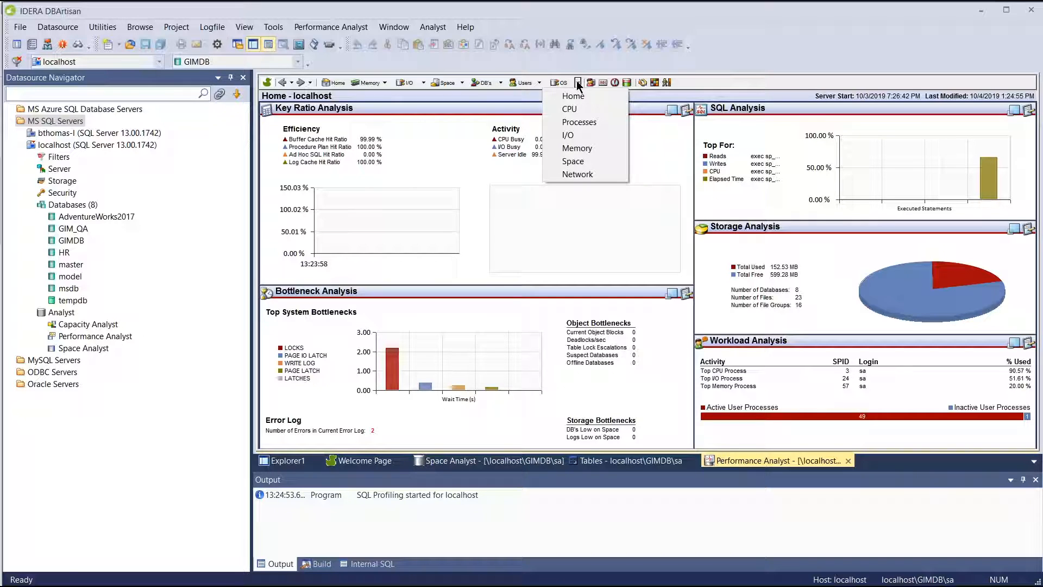
{"action": "left_click", "coordinate": [624, 12]}
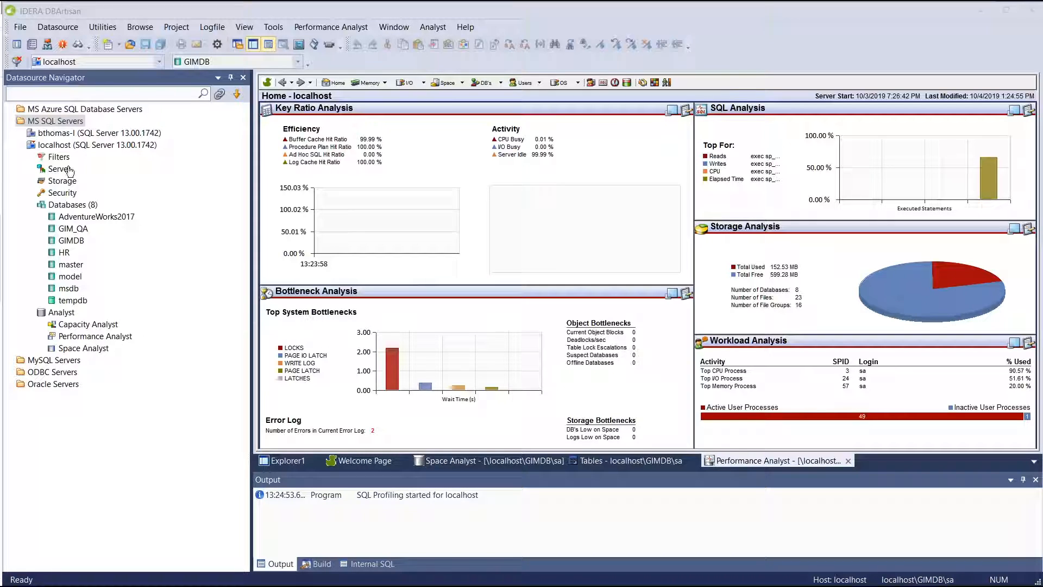
{"action": "left_click", "coordinate": [614, 83]}
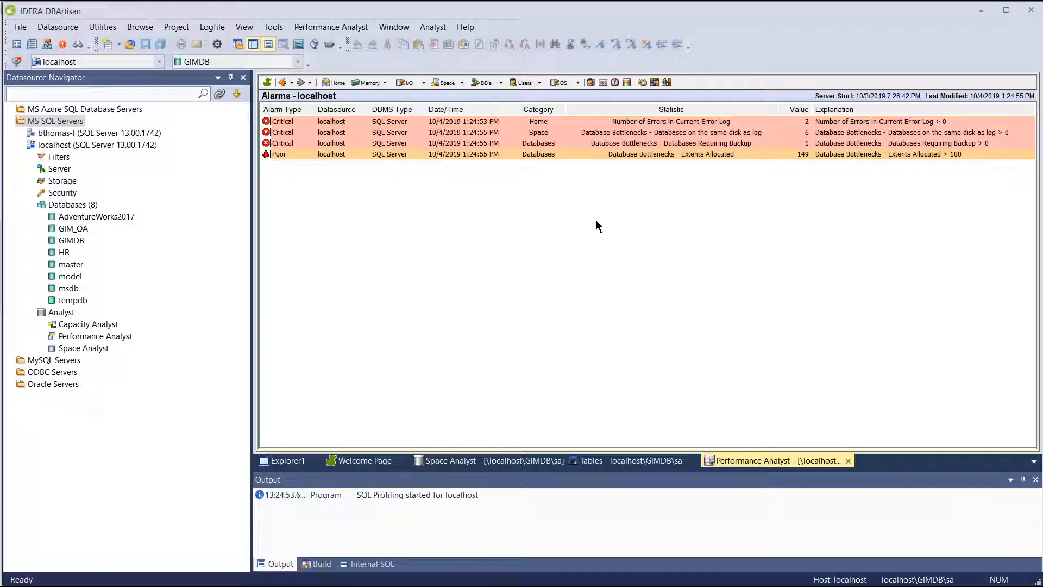
- Open the Monitor view for the localhost SQL Server
{"action": "left_click", "coordinate": [82, 146]}
{"action": "right_click", "coordinate": [82, 149]}
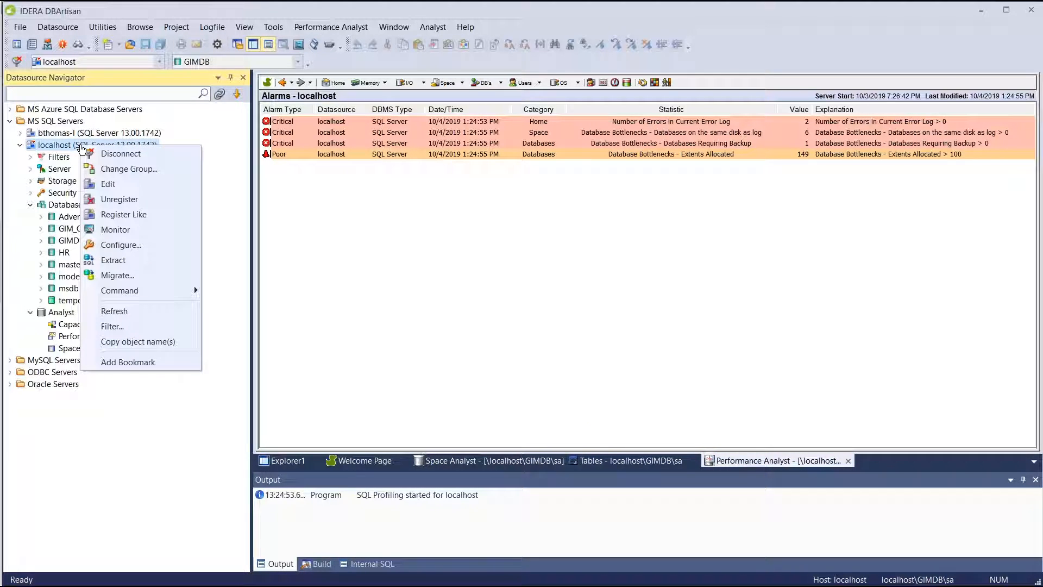
{"action": "left_click", "coordinate": [109, 233]}
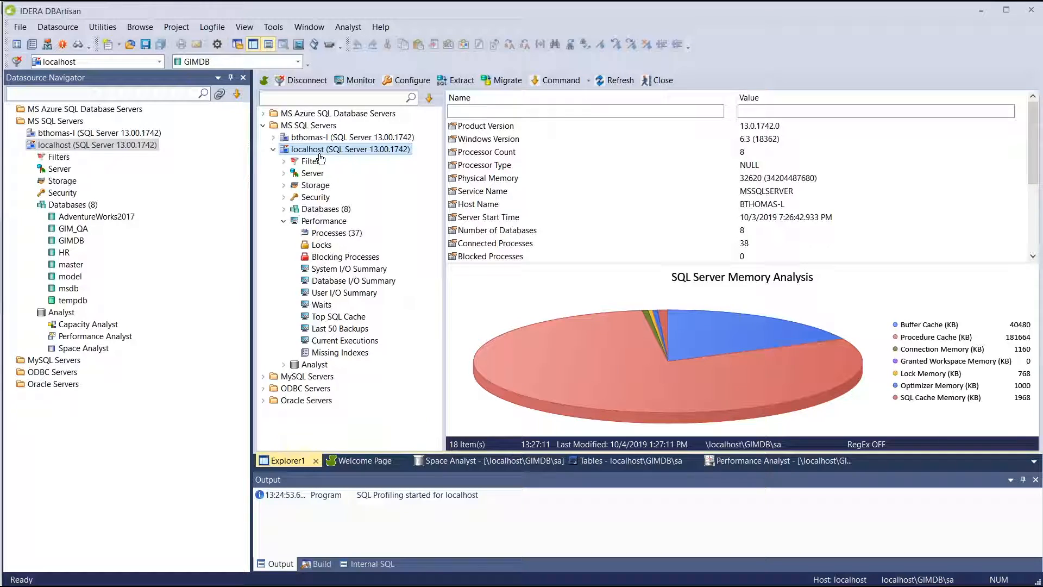
- Review the processes, locks and blocking processes in the Performance section of the localhost server
{"action": "left_click", "coordinate": [331, 235]}
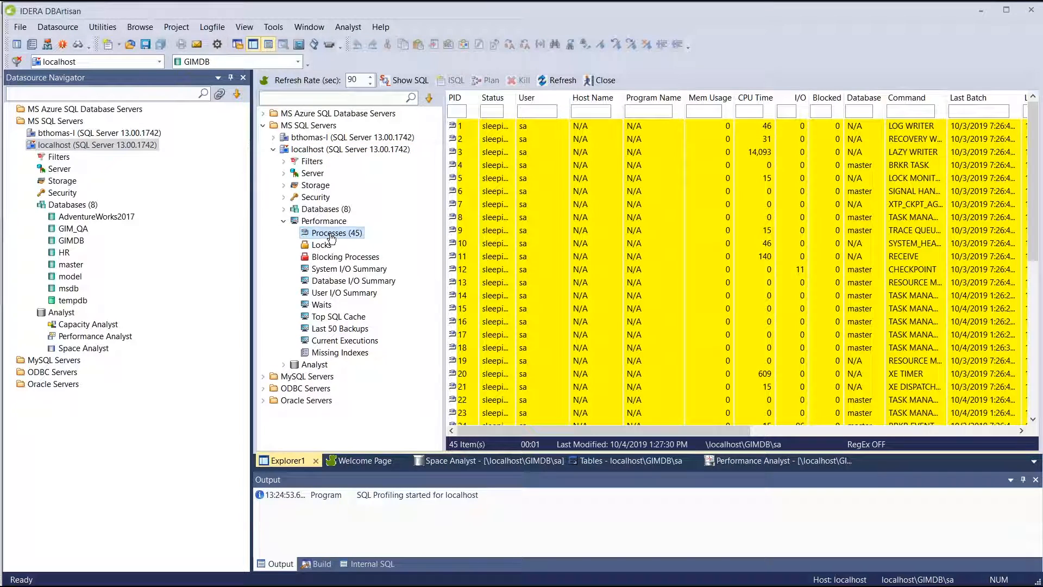
{"action": "left_click", "coordinate": [325, 246]}
{"action": "left_click", "coordinate": [332, 258]}
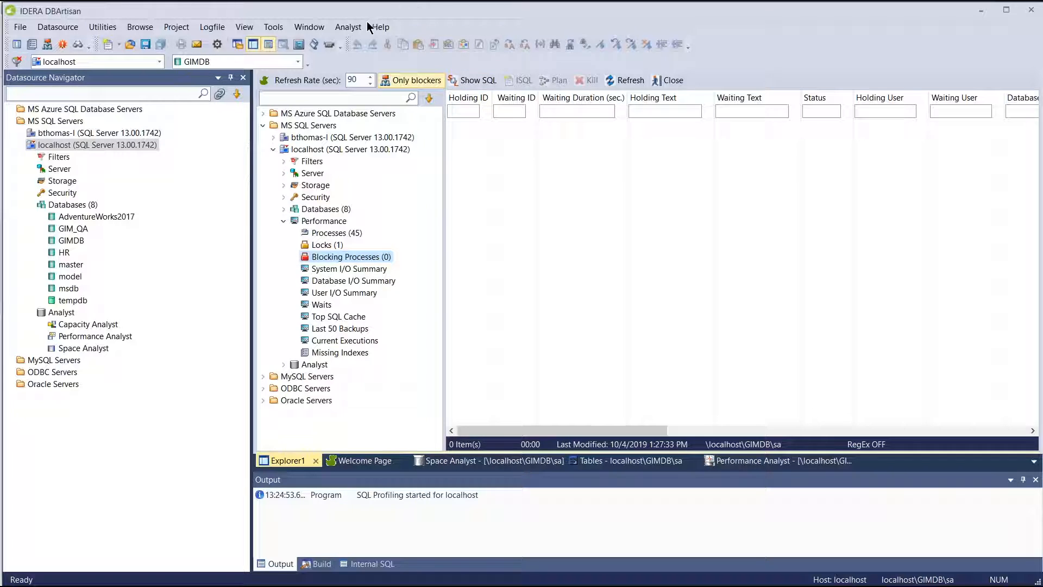
- Start Capacity Analyst for localhost and open the analysis of the collection1 capacity collection
{"action": "left_click", "coordinate": [357, 34]}
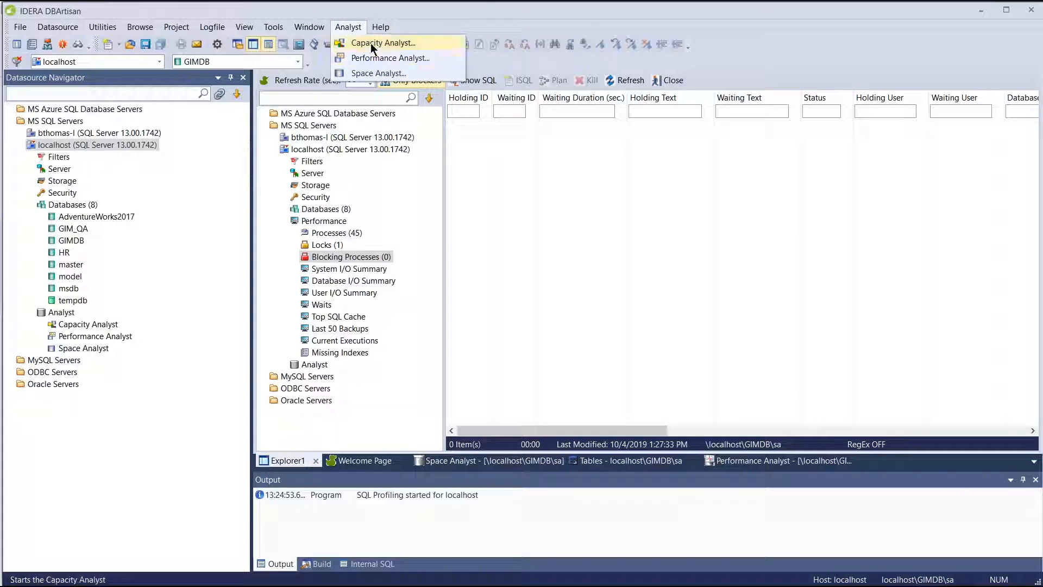
{"action": "left_click", "coordinate": [363, 43]}
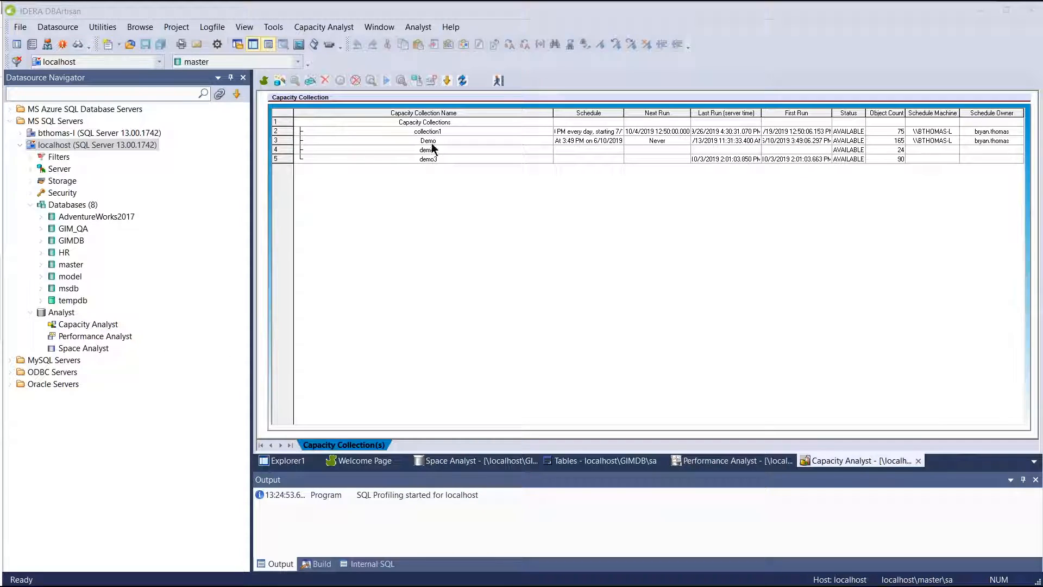
{"action": "right_click", "coordinate": [440, 131]}
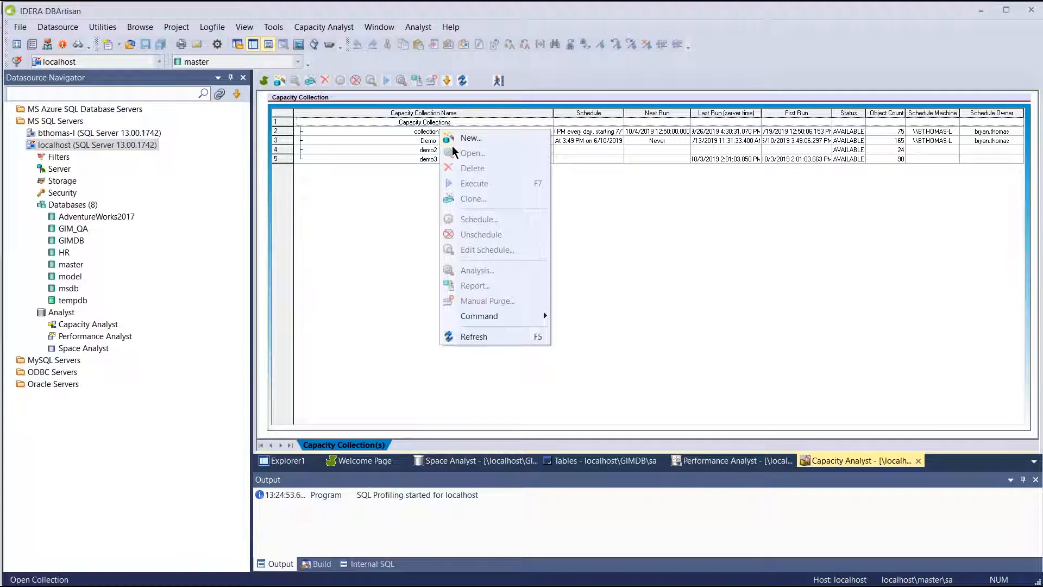
{"action": "left_click", "coordinate": [413, 131]}
{"action": "right_click", "coordinate": [413, 131]}
{"action": "left_click", "coordinate": [457, 270]}
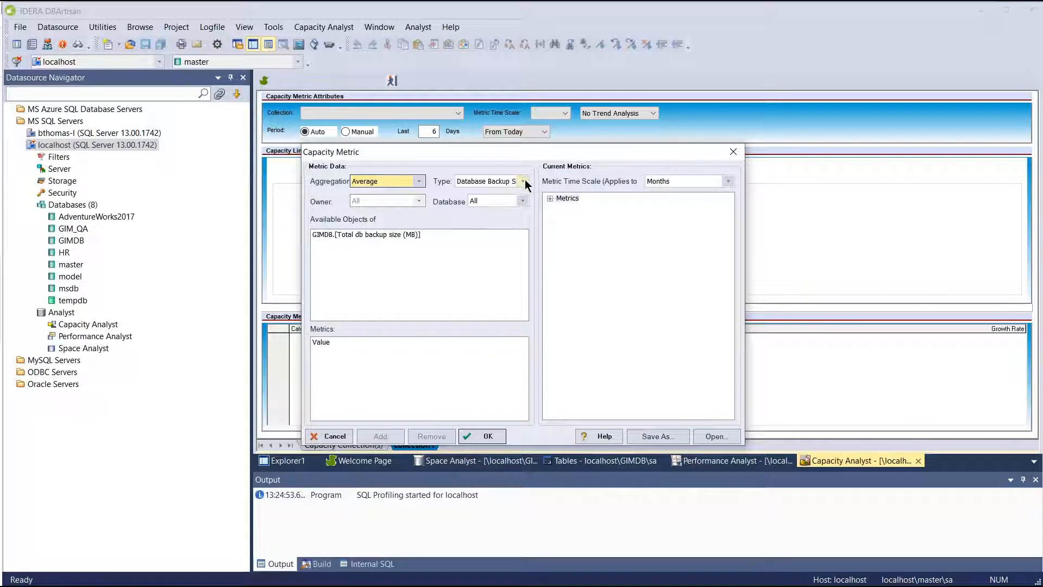
- Chart the Number of rows metric for the GIMDB tables dbo.BROKER and dbo.CLIENT_TRANSACTION
{"action": "left_click", "coordinate": [524, 182]}
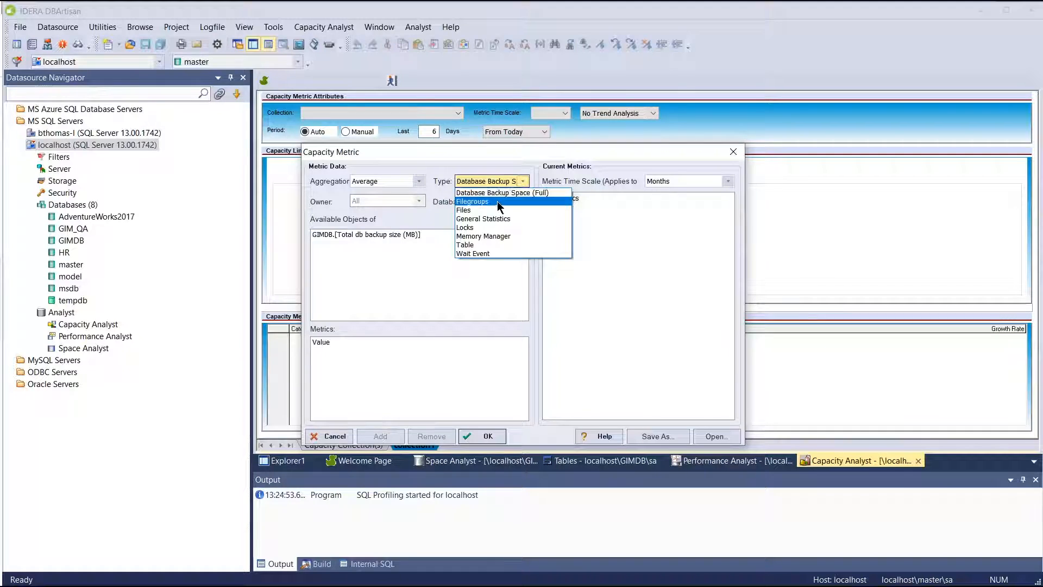
{"action": "left_click", "coordinate": [480, 245]}
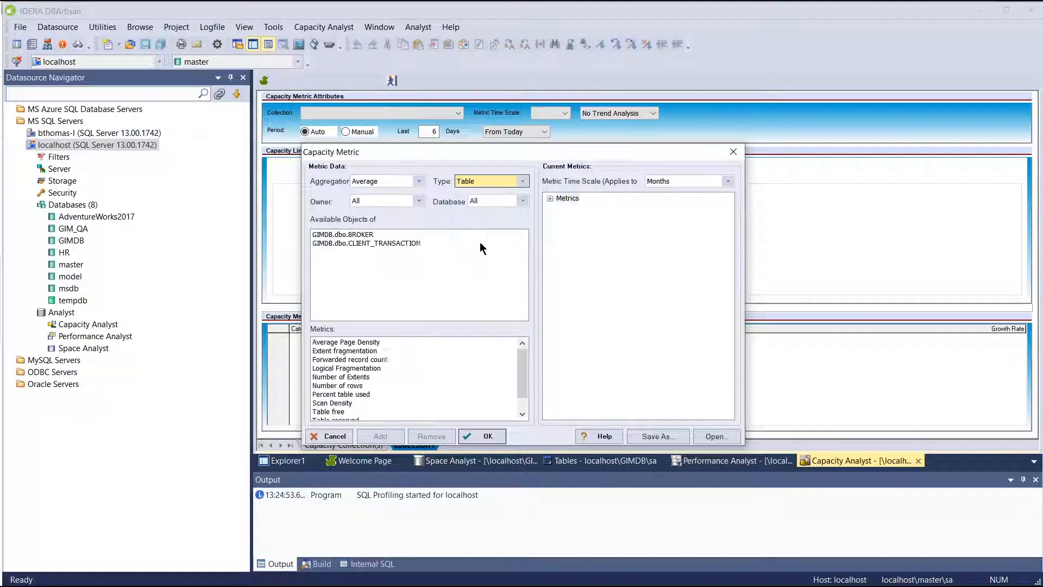
{"action": "left_click", "coordinate": [342, 235]}
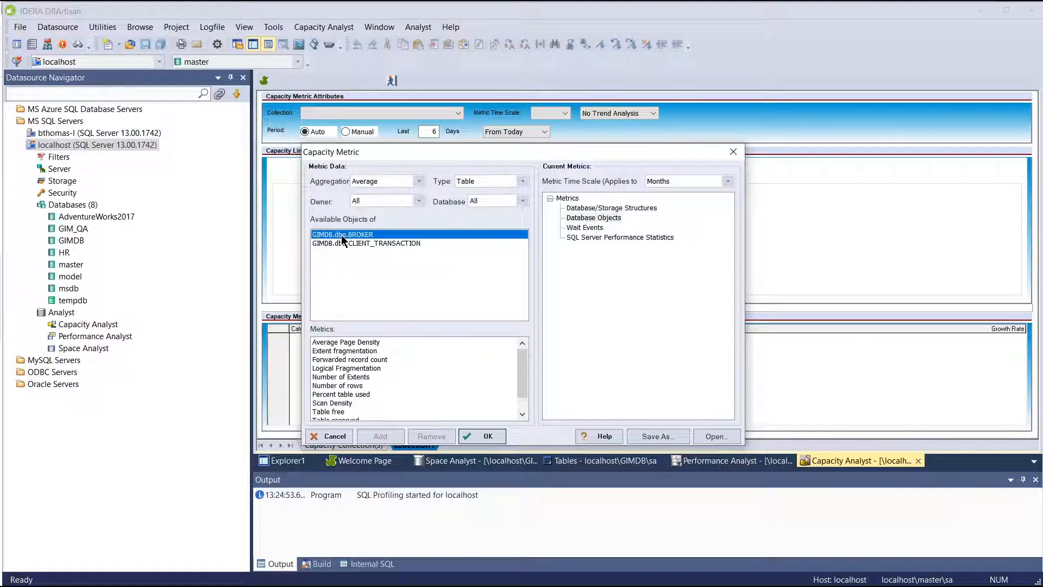
{"action": "left_click", "coordinate": [354, 385]}
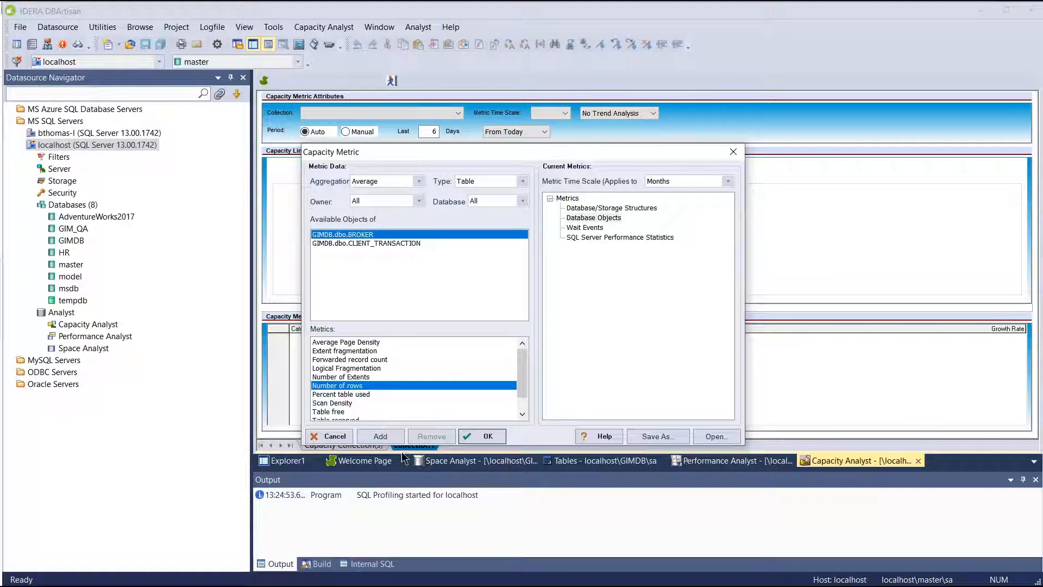
{"action": "left_click", "coordinate": [381, 436]}
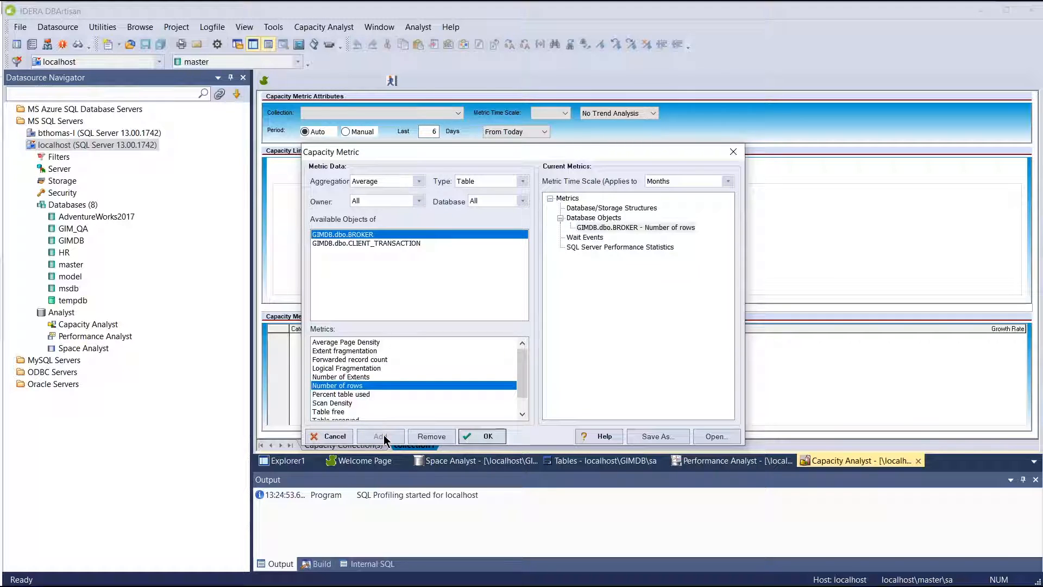
{"action": "left_click", "coordinate": [369, 243]}
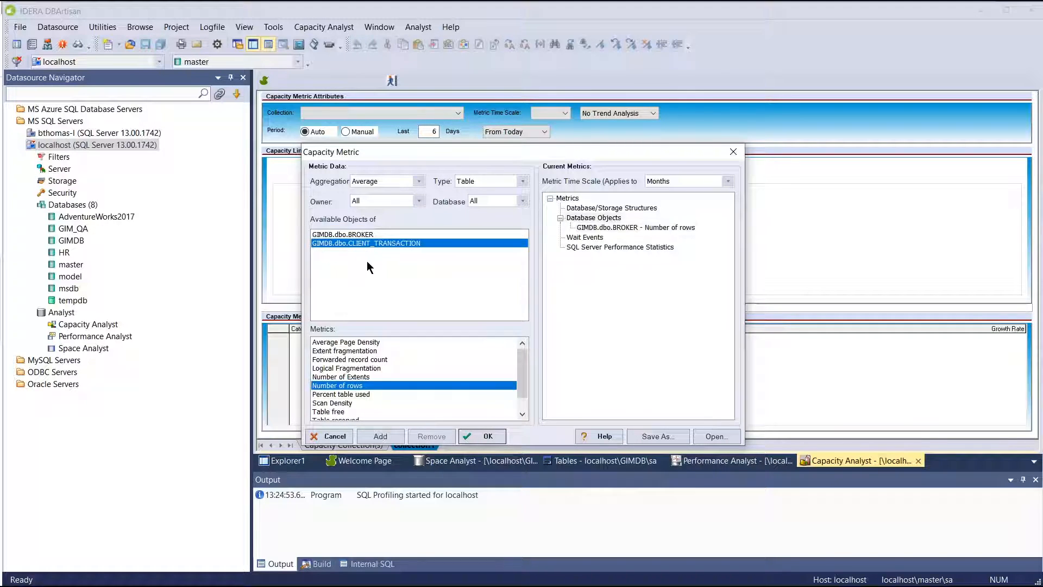
{"action": "left_click", "coordinate": [380, 438]}
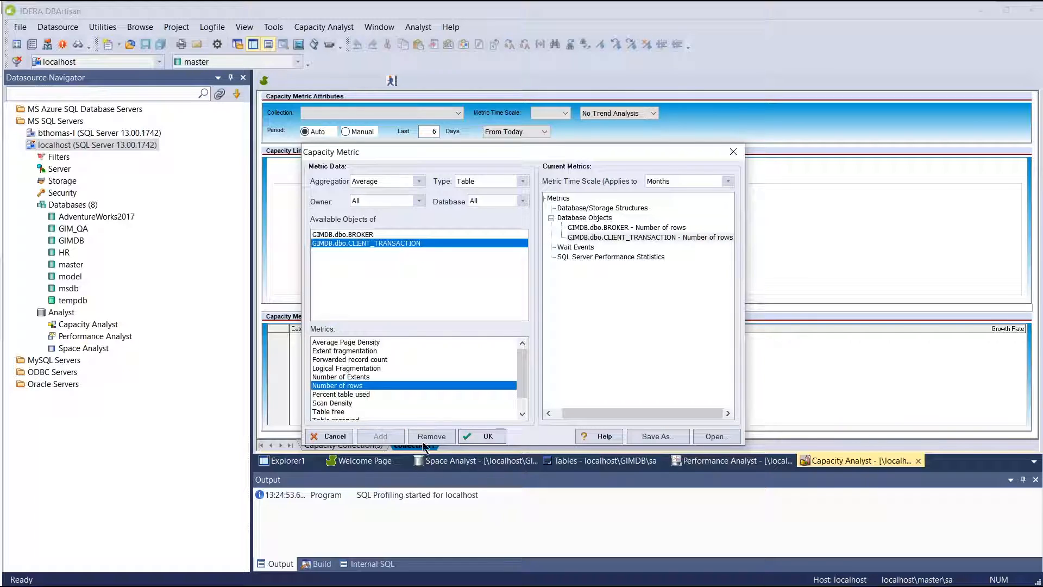
{"action": "left_click", "coordinate": [482, 437]}
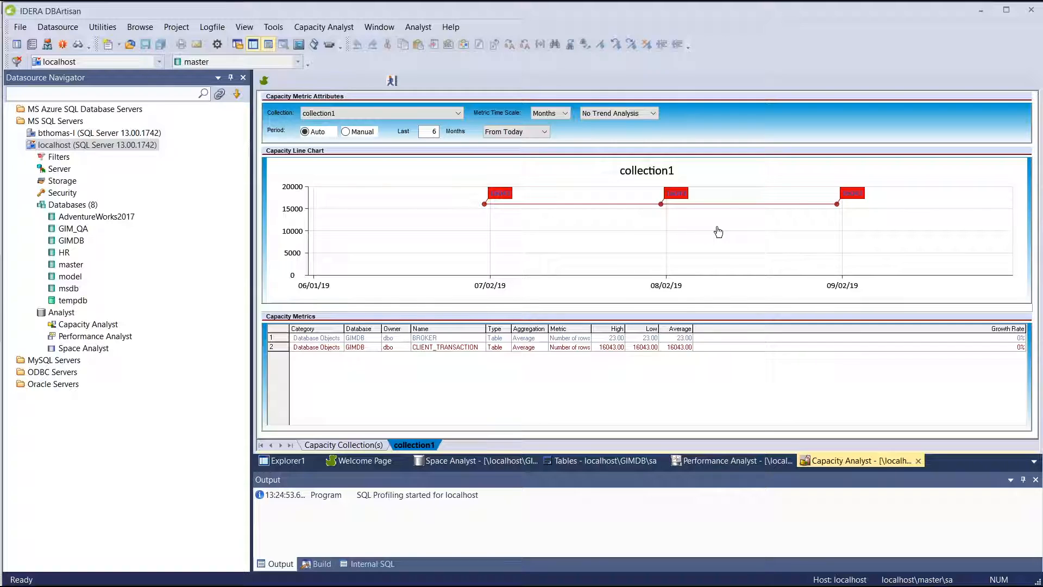
- Check which metric time scales and trend analysis options are offered for the collection1 chart
{"action": "left_click", "coordinate": [565, 113]}
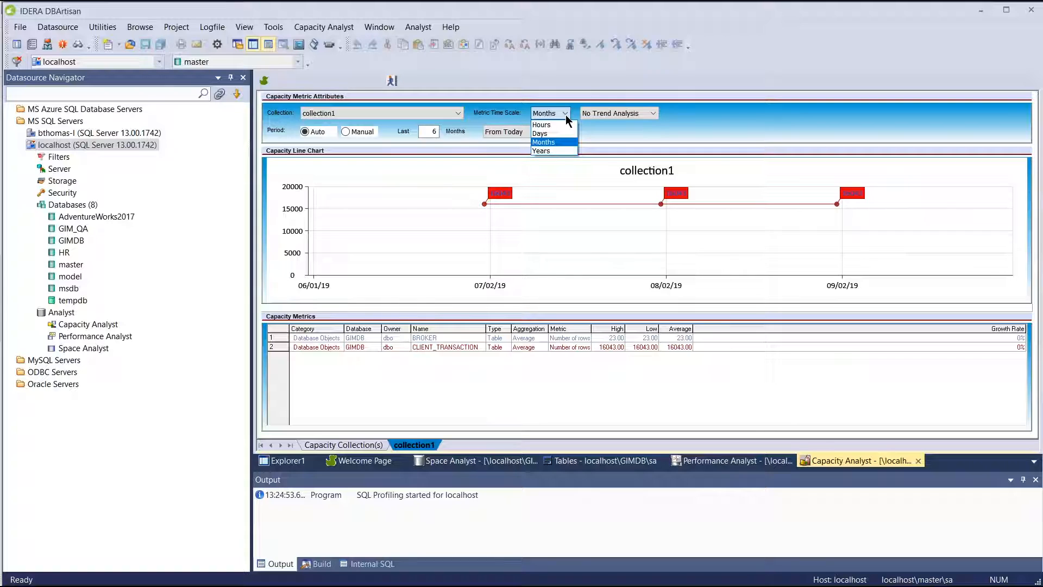
{"action": "left_click", "coordinate": [565, 115]}
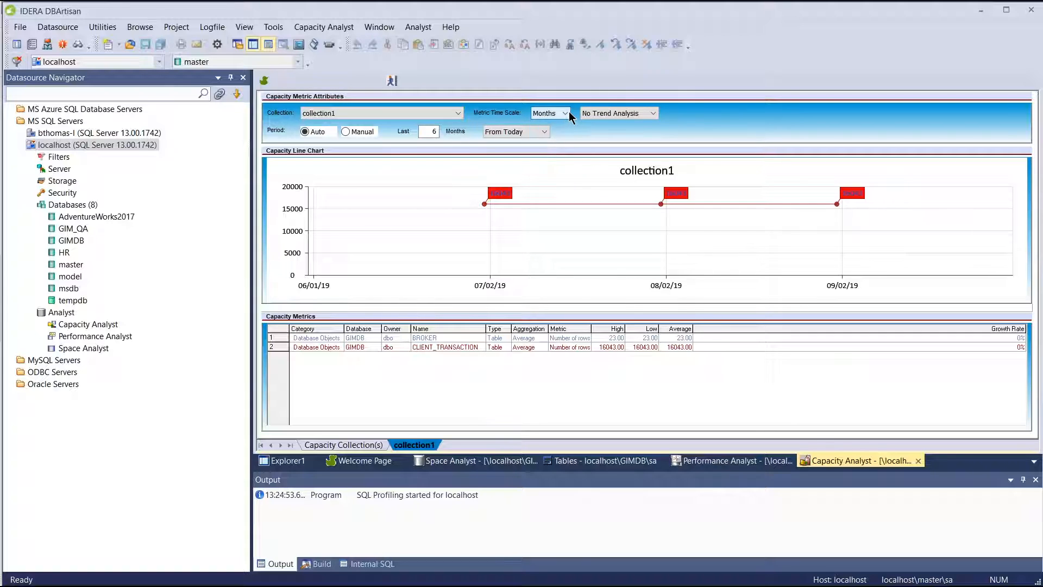
{"action": "left_click", "coordinate": [647, 117]}
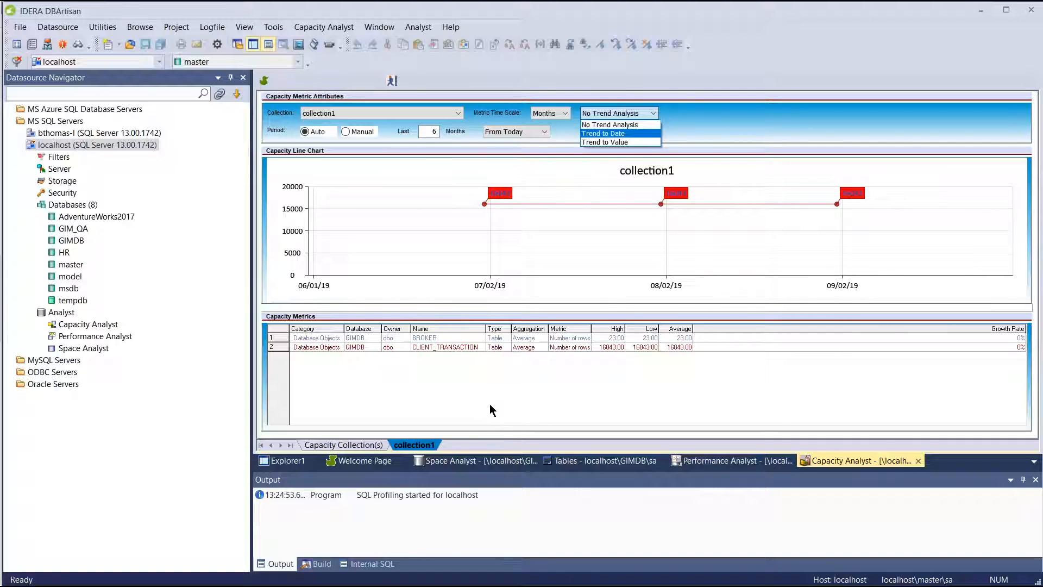
{"action": "left_click", "coordinate": [363, 453]}
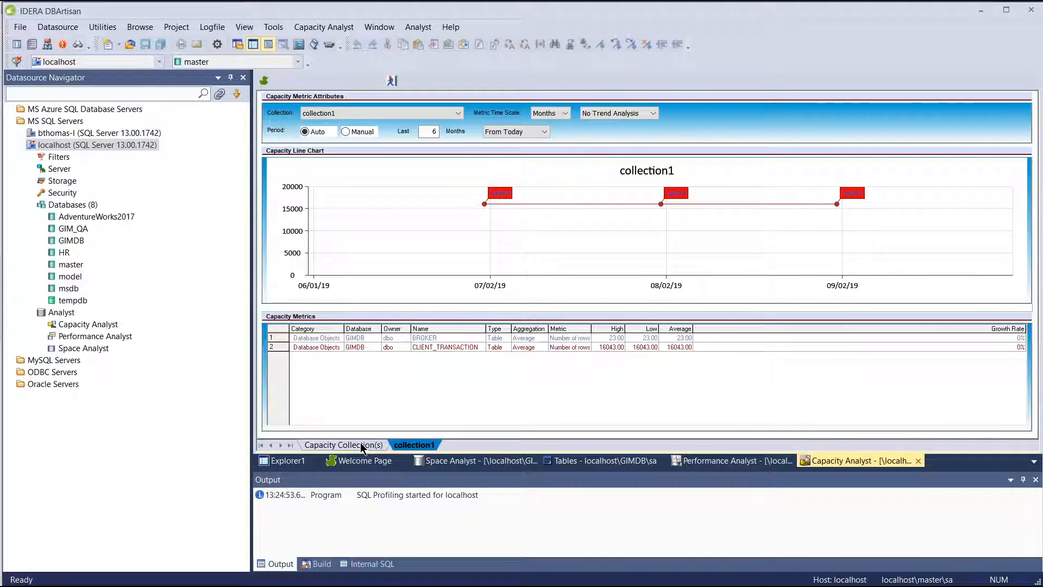
- Create a new capacity collection named Demo4 and include Wait Events among its tracked object types
{"action": "left_click", "coordinate": [326, 445]}
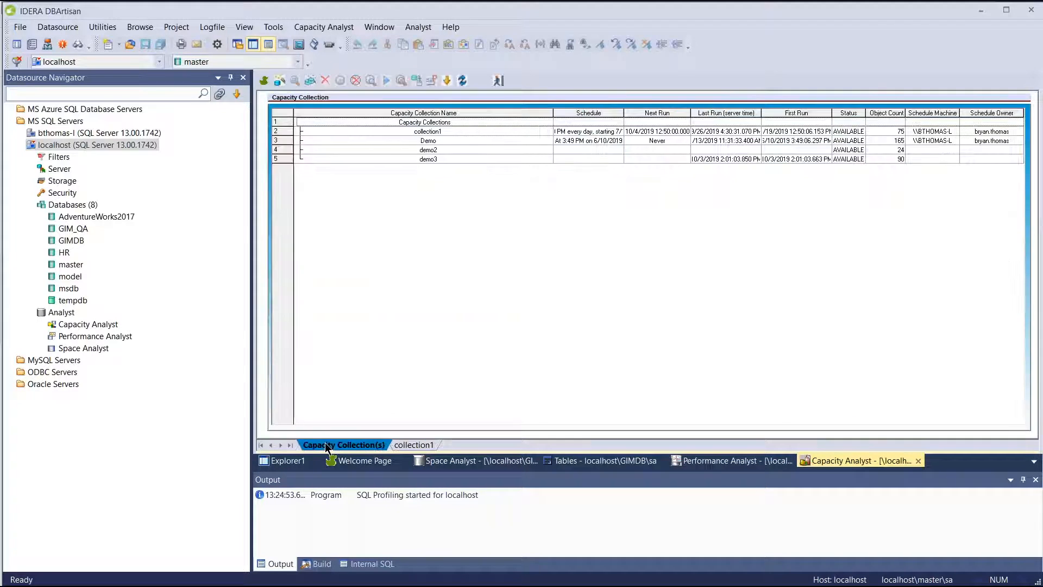
{"action": "right_click", "coordinate": [418, 187]}
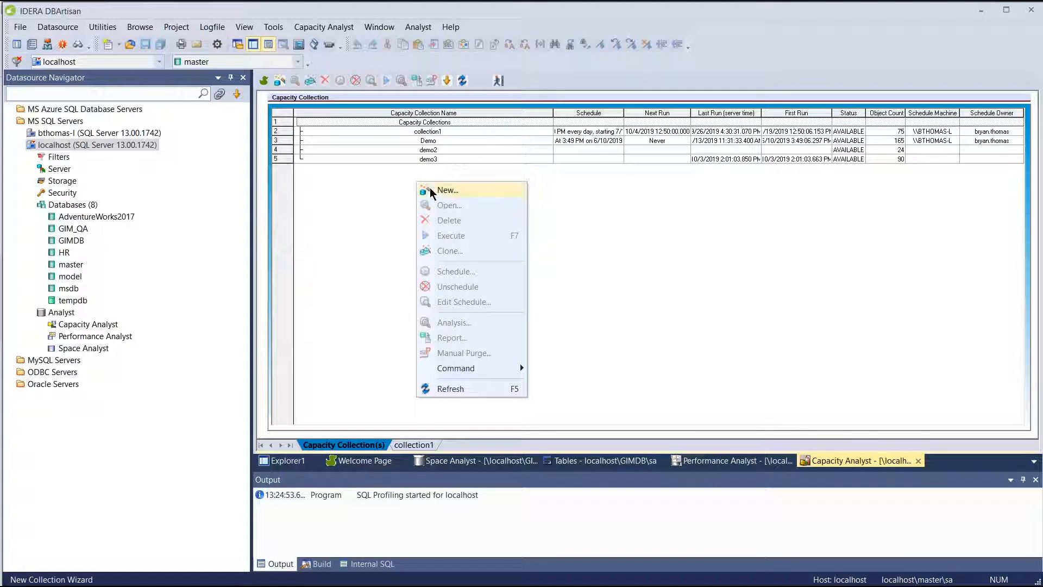
{"action": "left_click", "coordinate": [434, 191]}
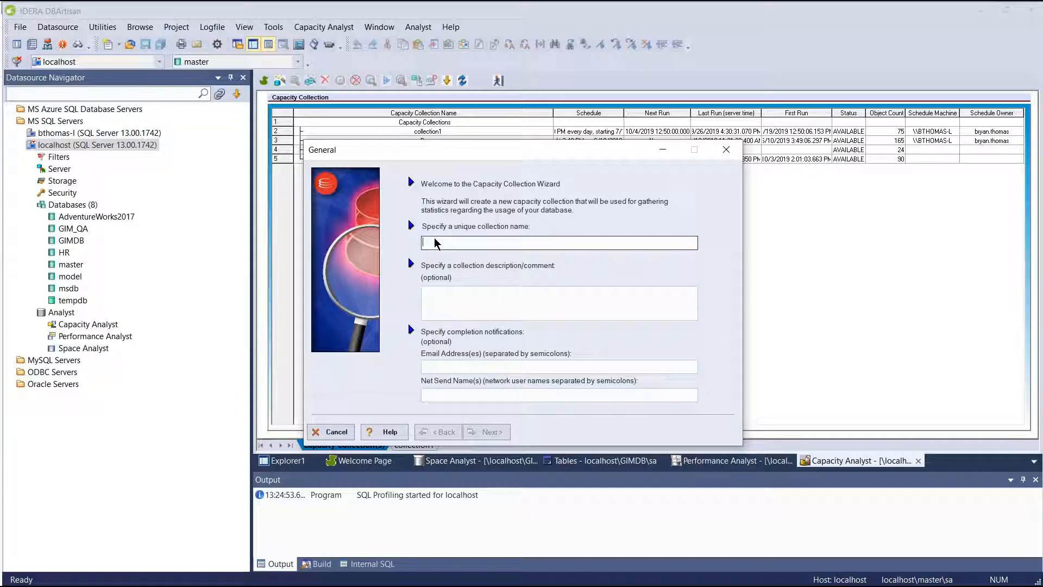
{"action": "type", "text": "Demo4"}
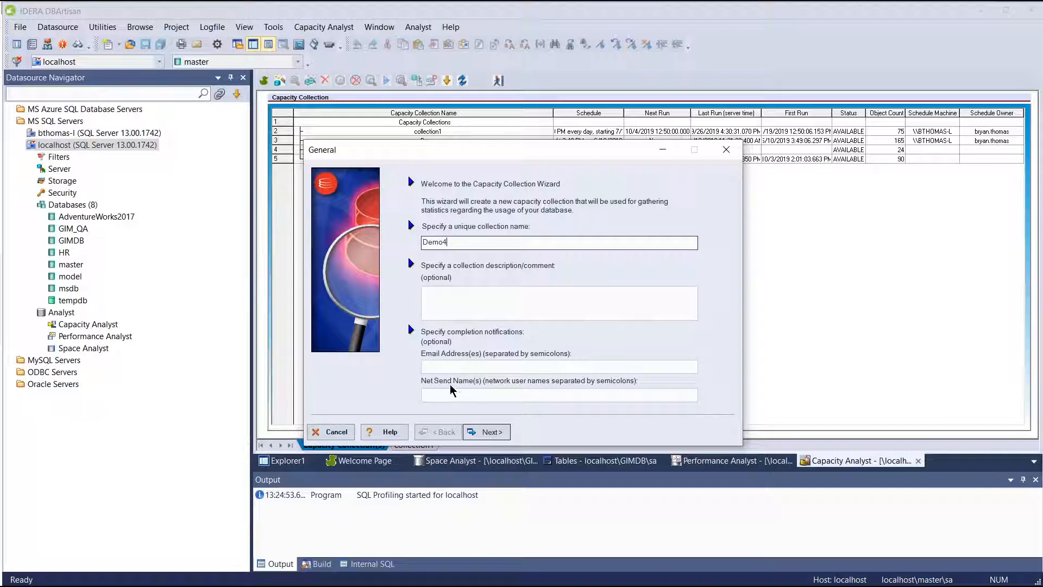
{"action": "left_click", "coordinate": [474, 434]}
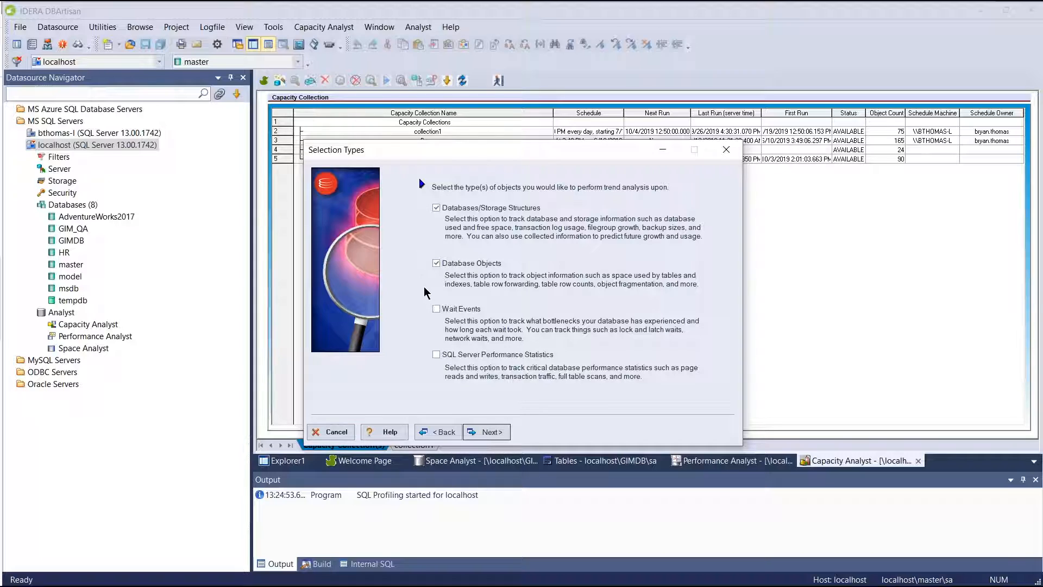
{"action": "left_click", "coordinate": [440, 309]}
{"action": "left_click", "coordinate": [497, 433]}
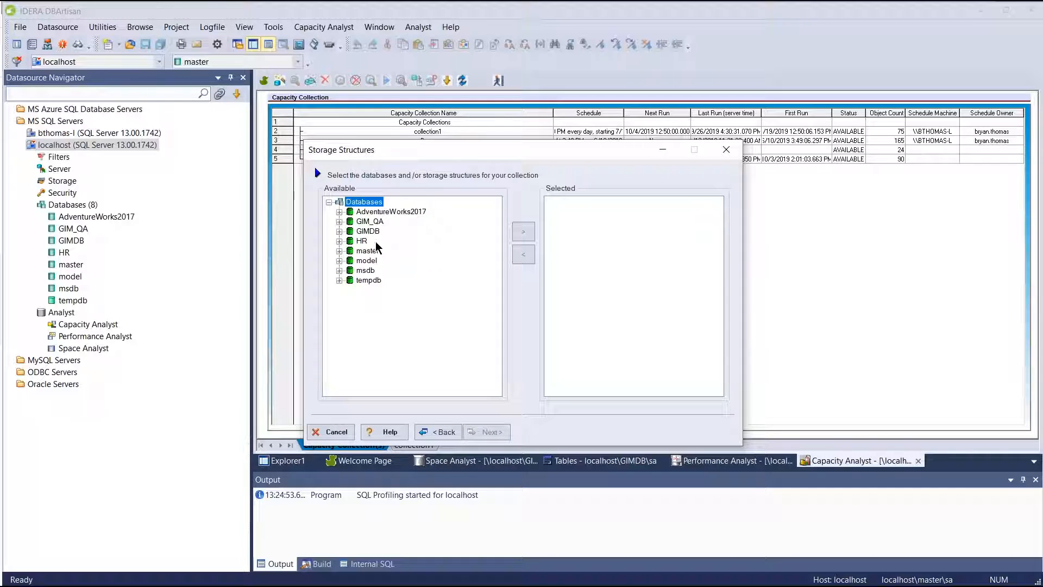
- Add GIM_QA's Filegroups, Database space and Database Backup Space (Full) as the collection's storage structures
{"action": "left_click", "coordinate": [338, 233]}
{"action": "left_click", "coordinate": [339, 221]}
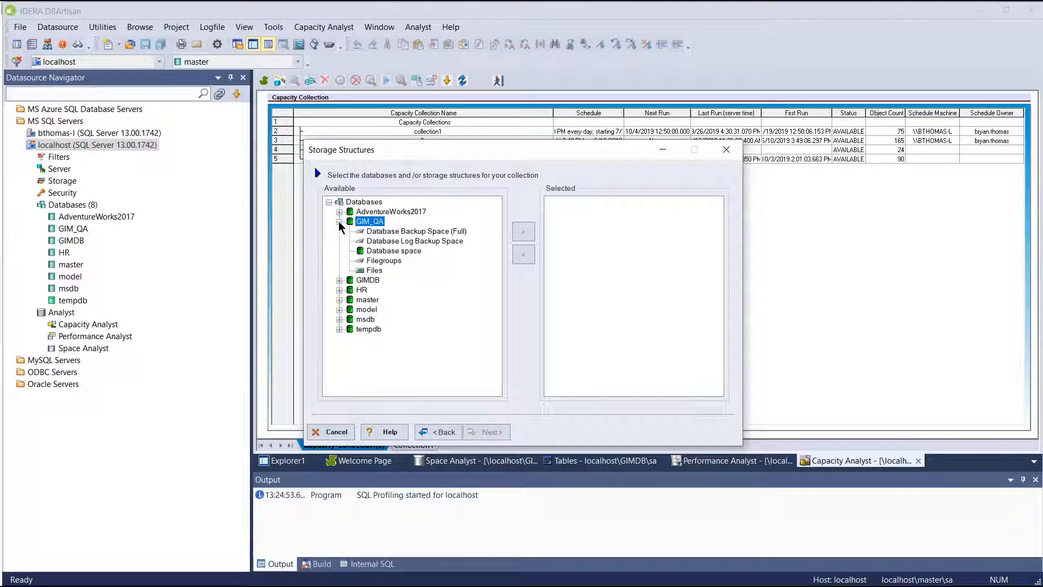
{"action": "double_click", "coordinate": [398, 260]}
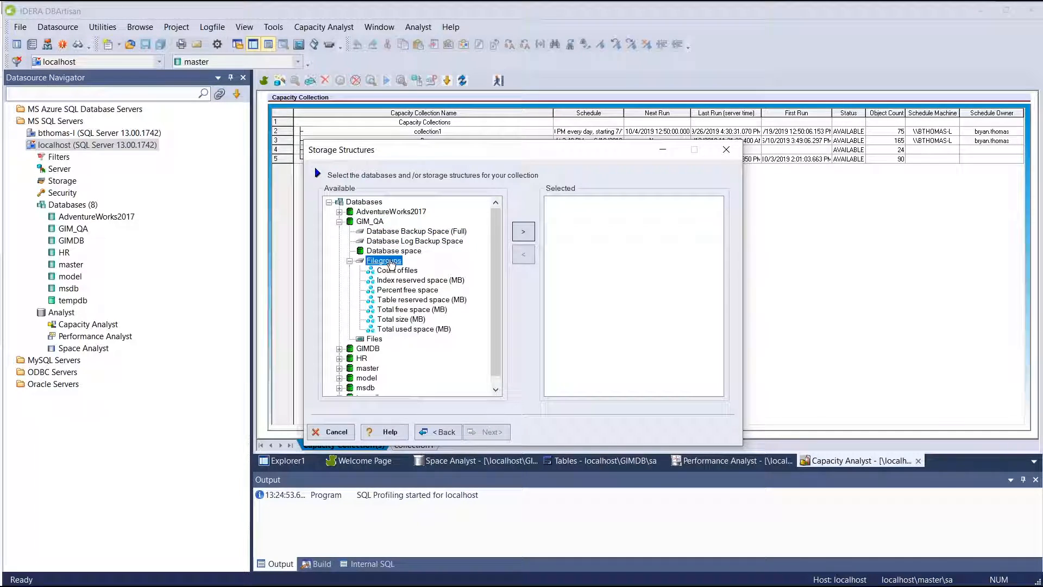
{"action": "left_click", "coordinate": [523, 232]}
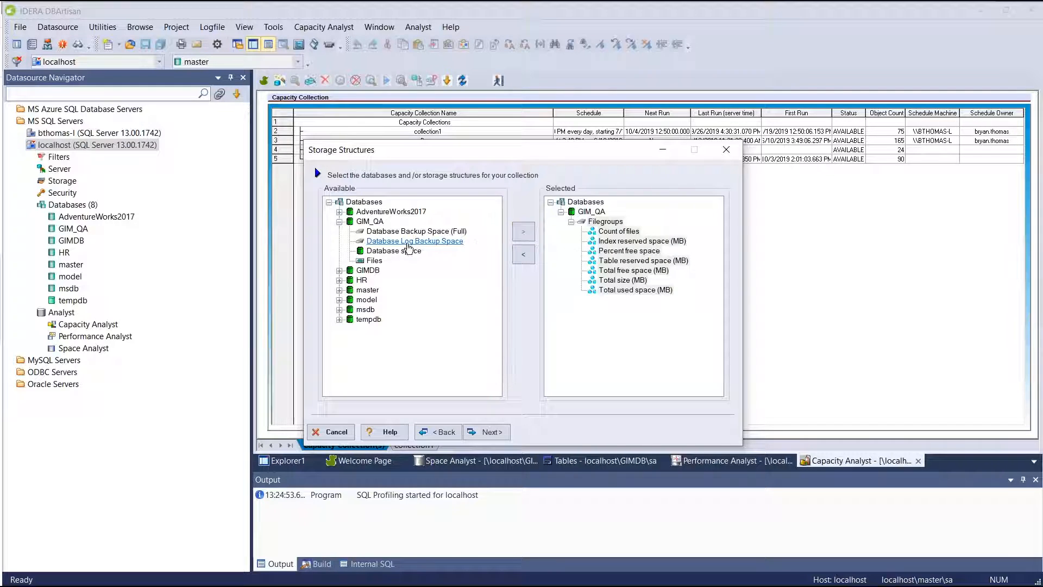
{"action": "left_click", "coordinate": [521, 238]}
{"action": "double_click", "coordinate": [431, 233]}
{"action": "left_click", "coordinate": [433, 240]}
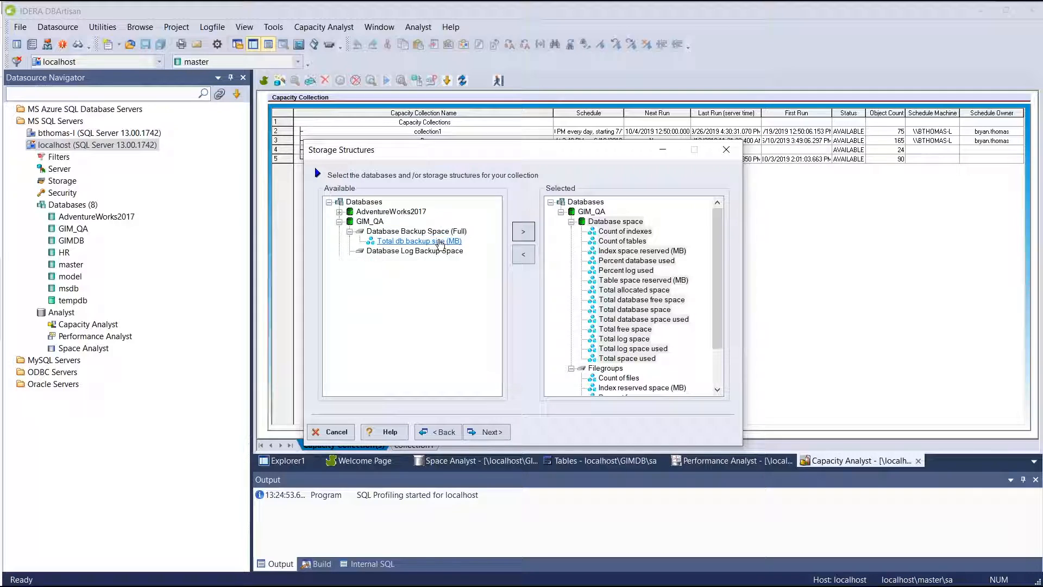
{"action": "left_click", "coordinate": [524, 231]}
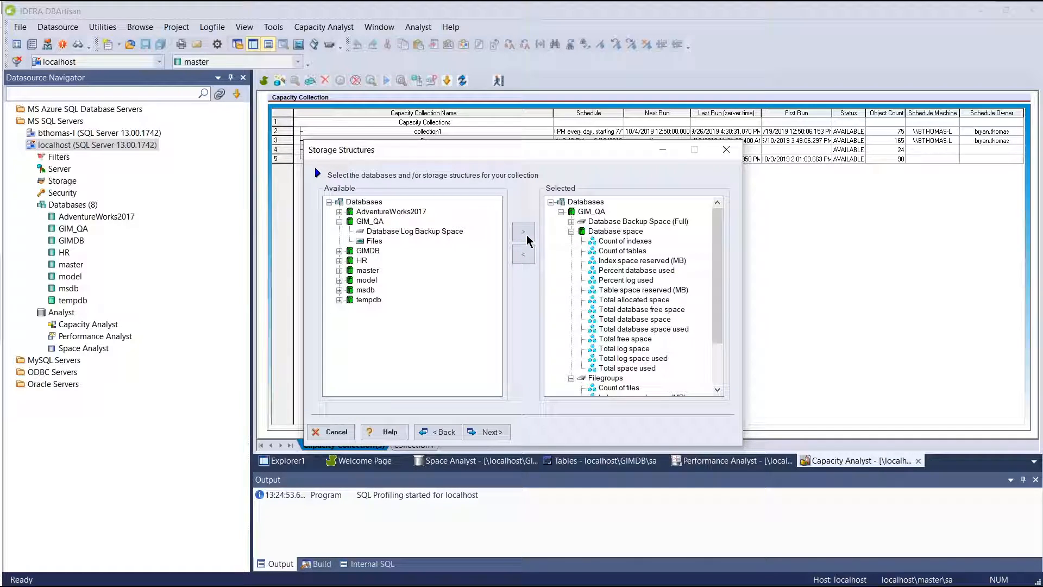
{"action": "left_click", "coordinate": [490, 433]}
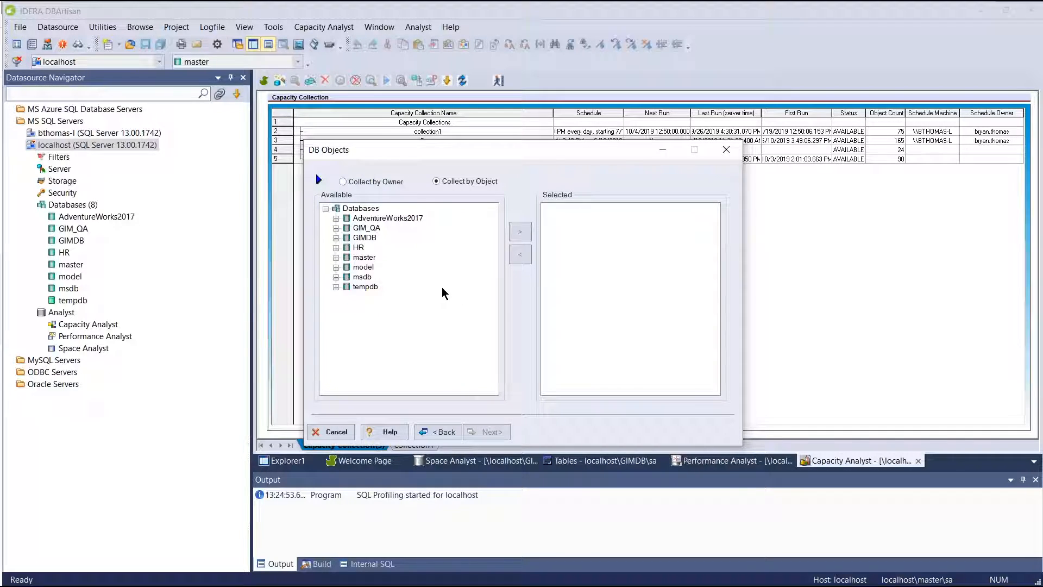
- Add the GIMDB tables dbo.BROKER and dbo.CLIENT to the collection's database objects
{"action": "left_click", "coordinate": [334, 239]}
{"action": "left_click", "coordinate": [336, 238]}
{"action": "double_click", "coordinate": [377, 257]}
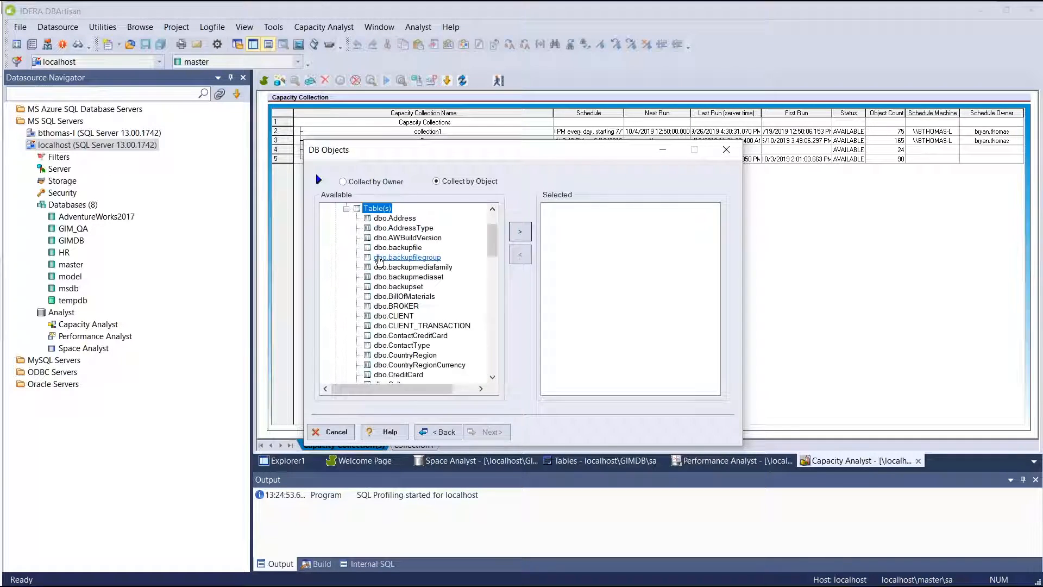
{"action": "left_click", "coordinate": [406, 306]}
{"action": "left_click", "coordinate": [412, 326]}
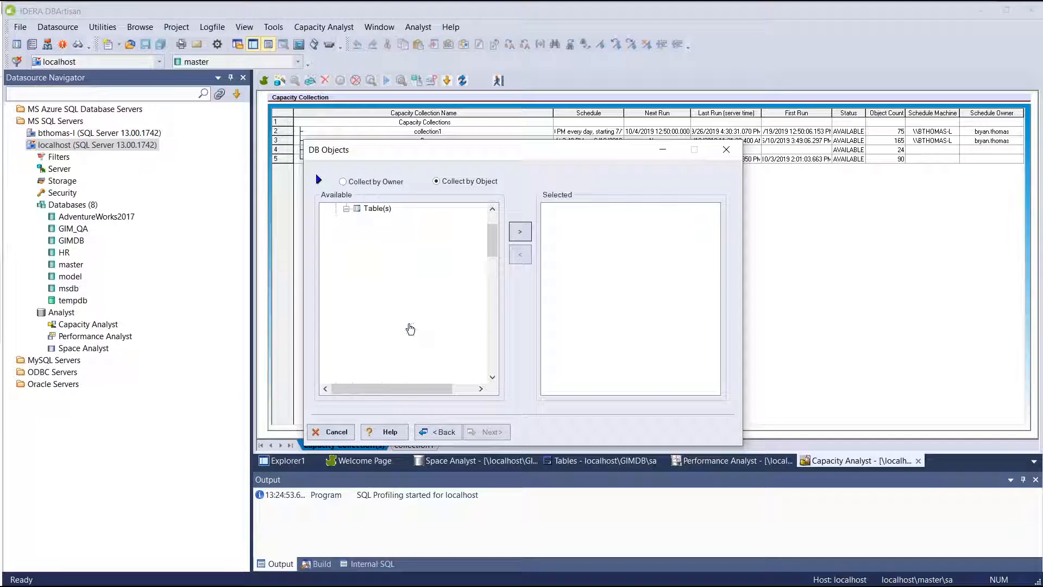
{"action": "left_click", "coordinate": [410, 316], "text": "shift"}
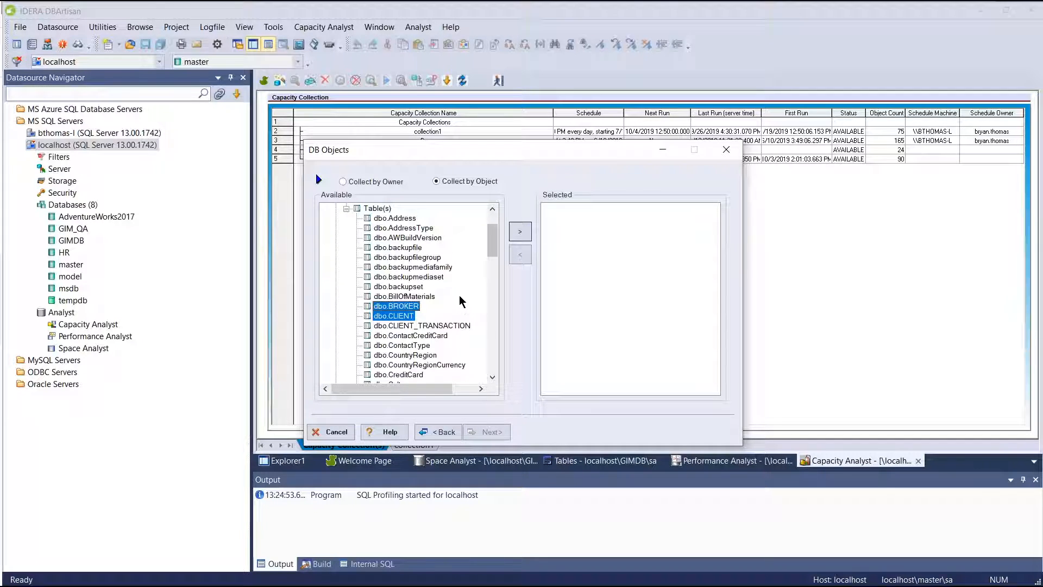
{"action": "left_click", "coordinate": [520, 231]}
- Add all remaining GIMDB tables to the collection and continue to the wait events selection
{"action": "left_click", "coordinate": [377, 209]}
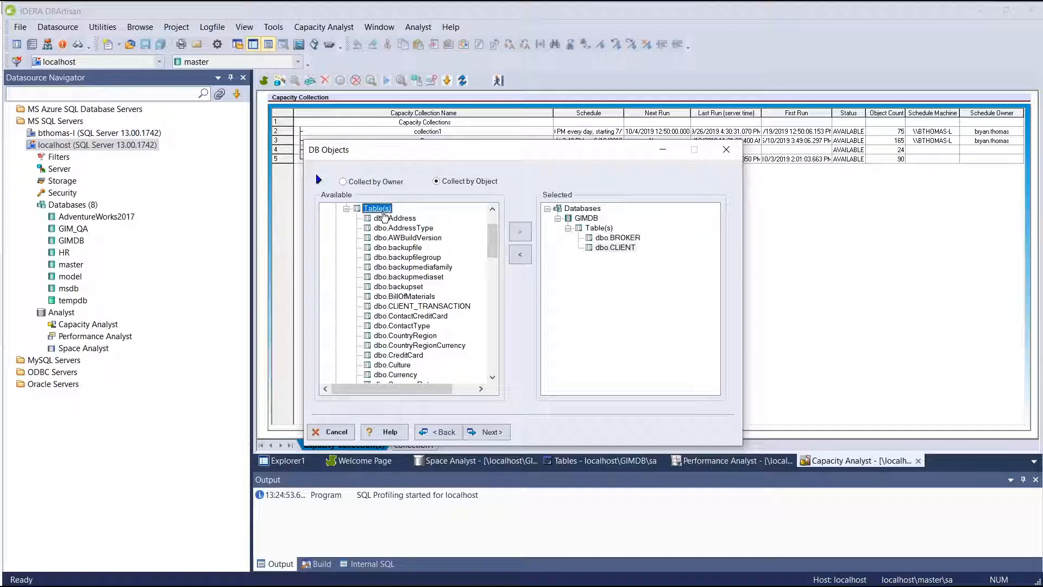
{"action": "left_click", "coordinate": [524, 236]}
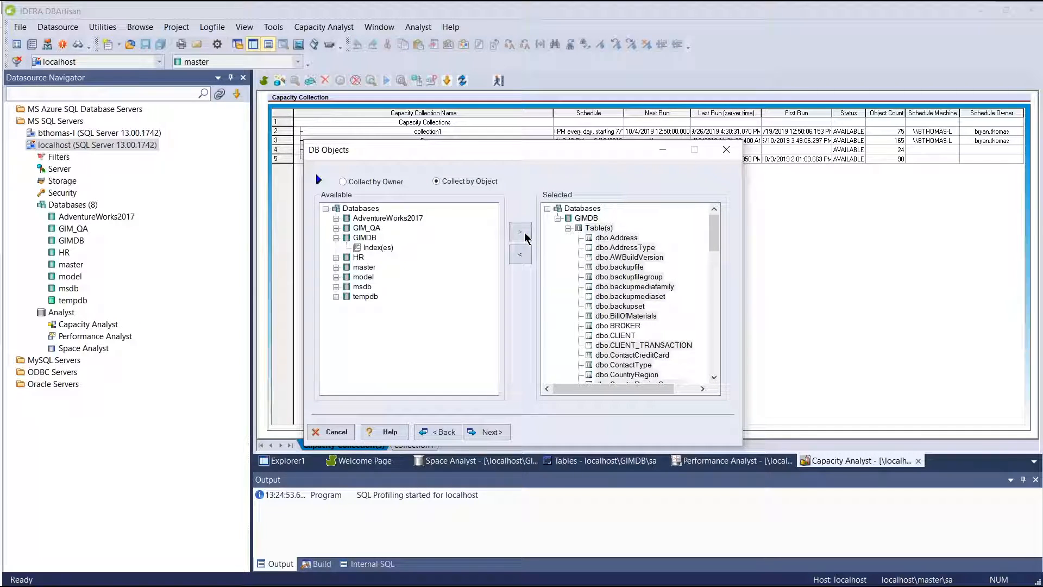
{"action": "left_click", "coordinate": [491, 432]}
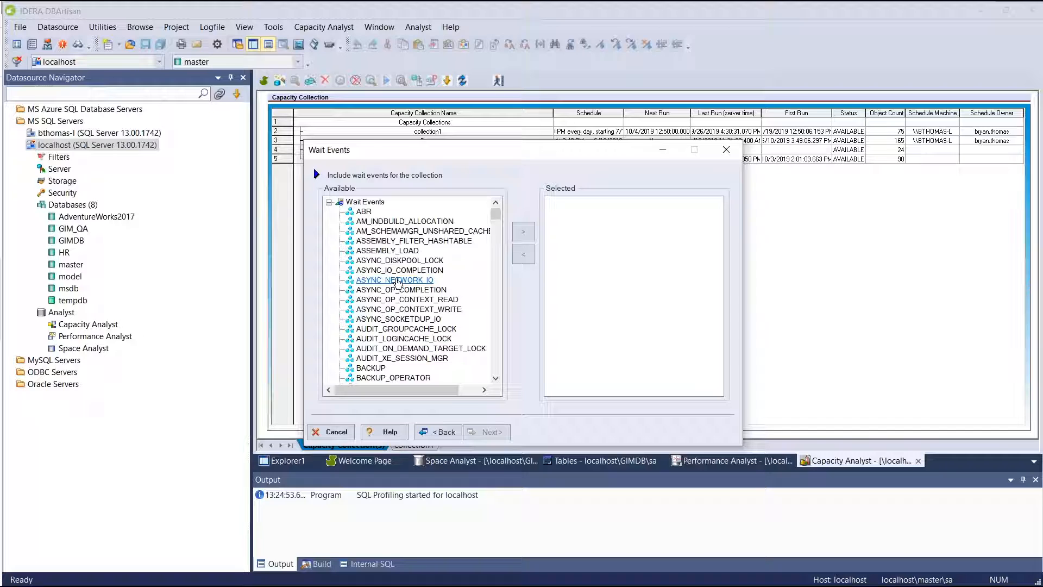
- Add the wait events ASYNC_NETWORK_IO and BACKUP to the collection and continue to the statistics options
{"action": "left_click", "coordinate": [400, 280]}
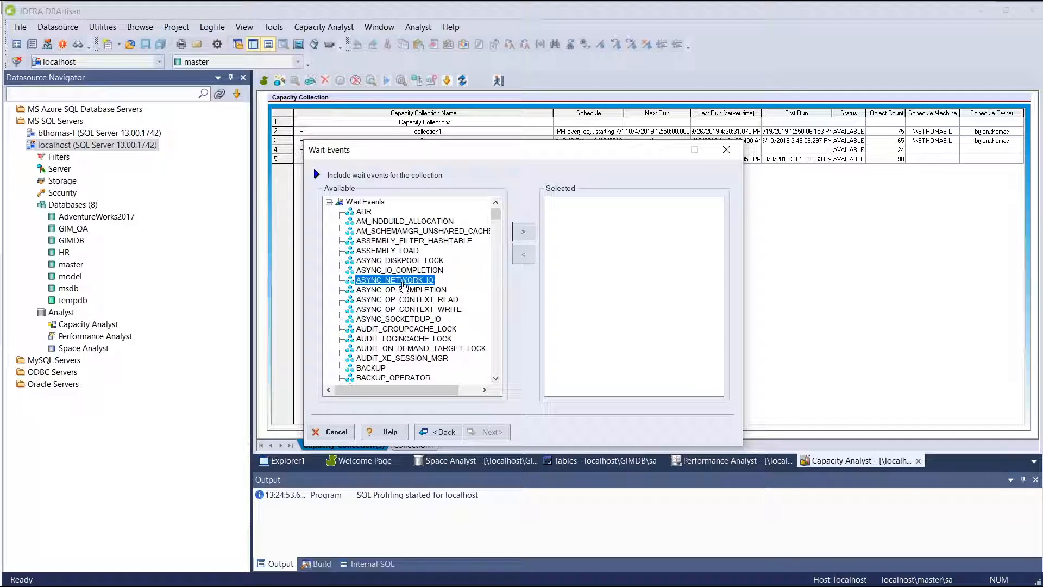
{"action": "left_click", "coordinate": [523, 231]}
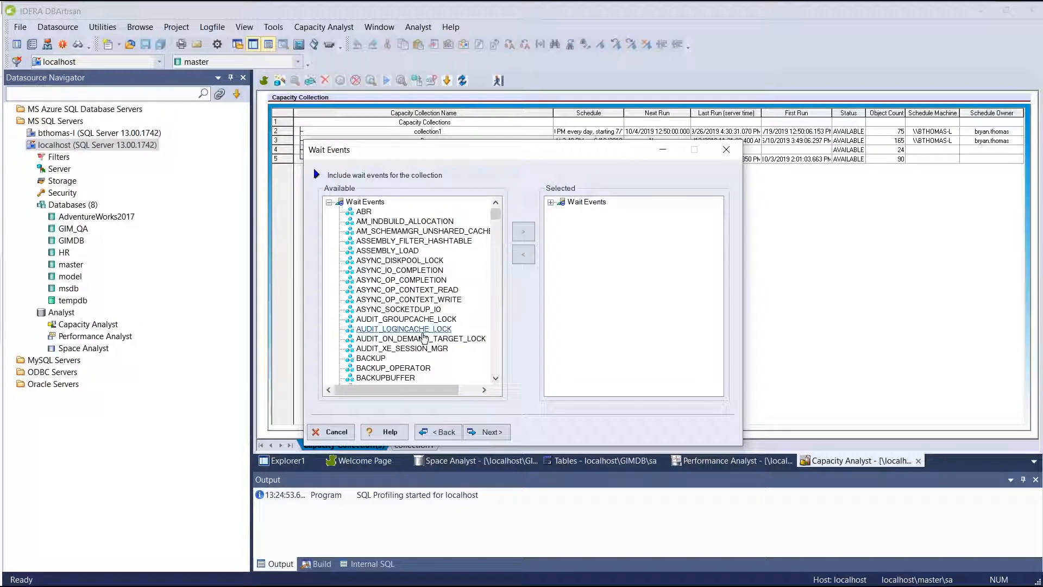
{"action": "left_click", "coordinate": [381, 363]}
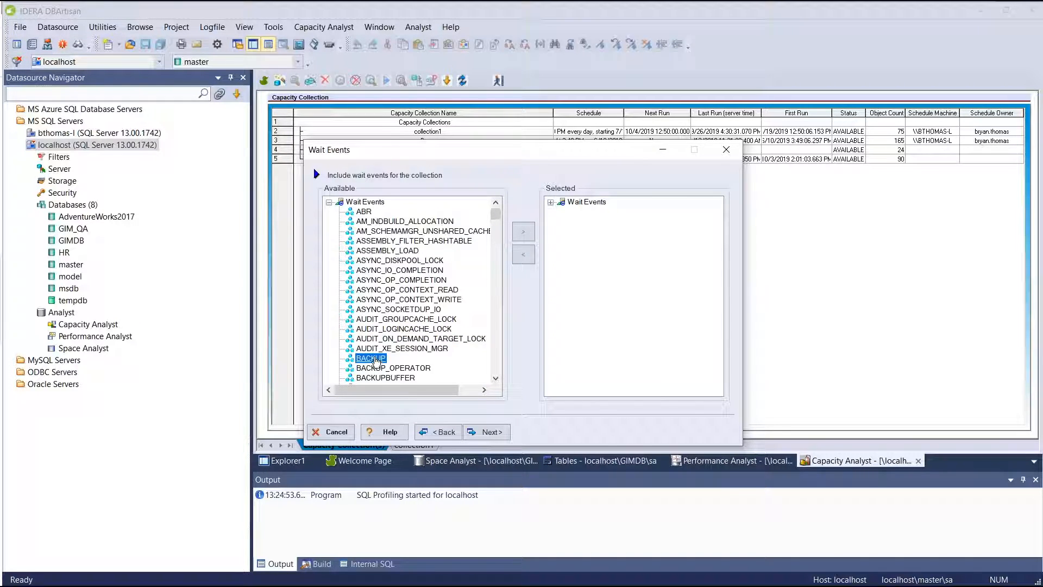
{"action": "left_click", "coordinate": [522, 234]}
{"action": "scroll", "coordinate": [453, 278], "scroll_direction": "down", "scroll_amount": 10}
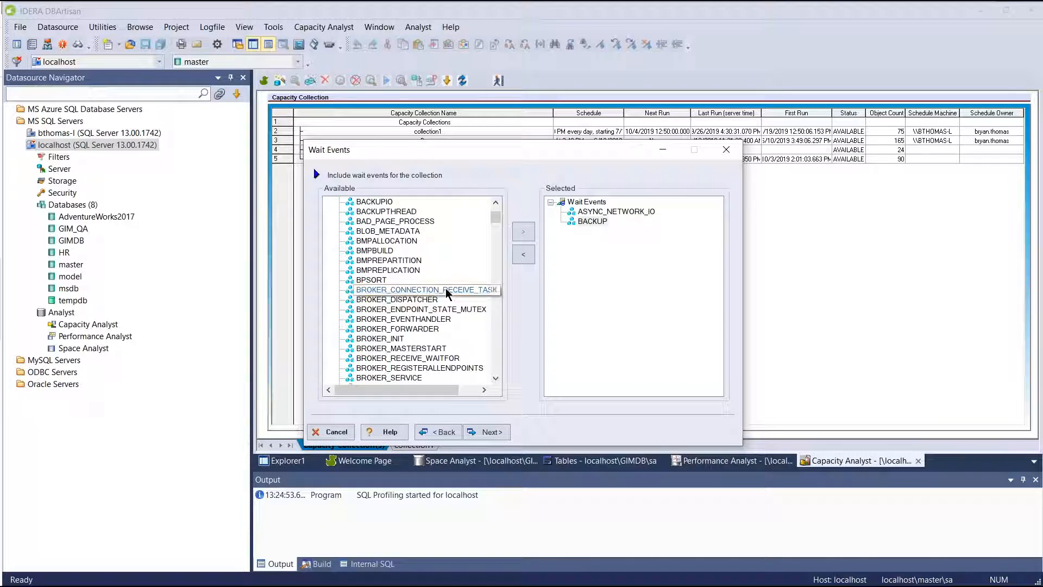
{"action": "scroll", "coordinate": [447, 292], "scroll_direction": "down", "scroll_amount": 4}
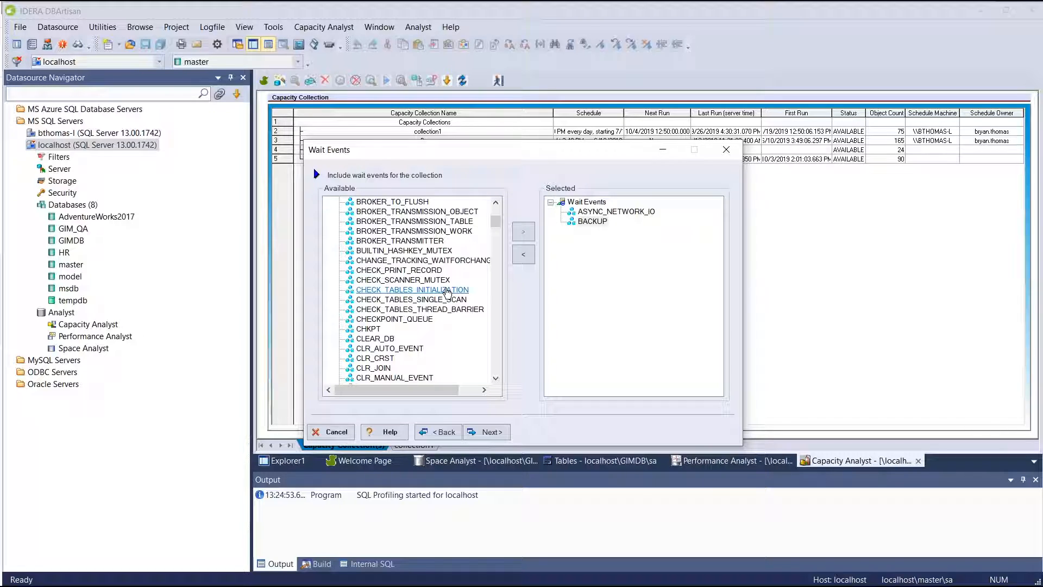
{"action": "left_click", "coordinate": [485, 431]}
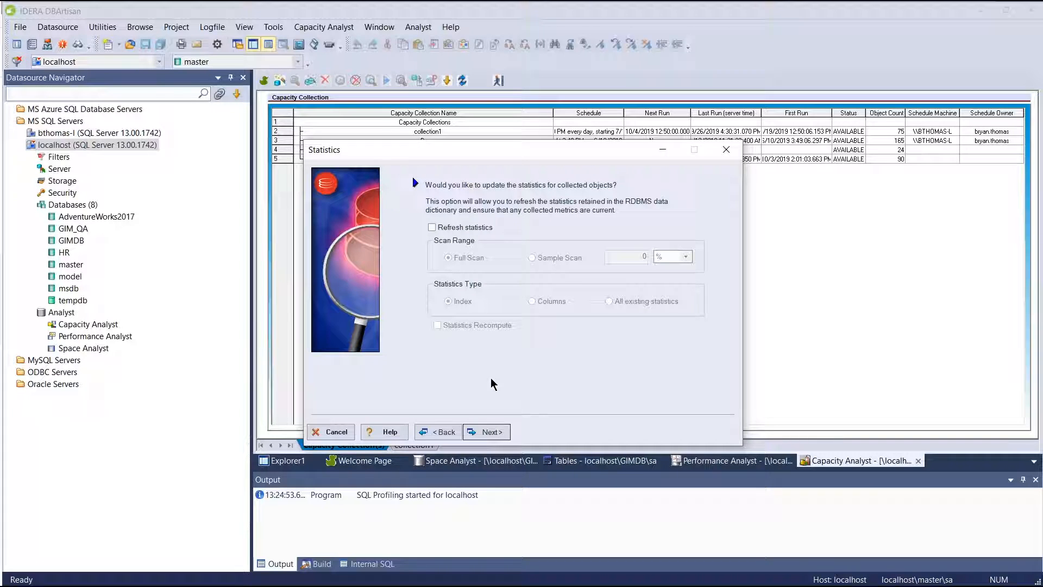
- Finish creating Demo4 without statistics refresh, auto-purge or a schedule, and execute the collection
{"action": "left_click", "coordinate": [492, 435]}
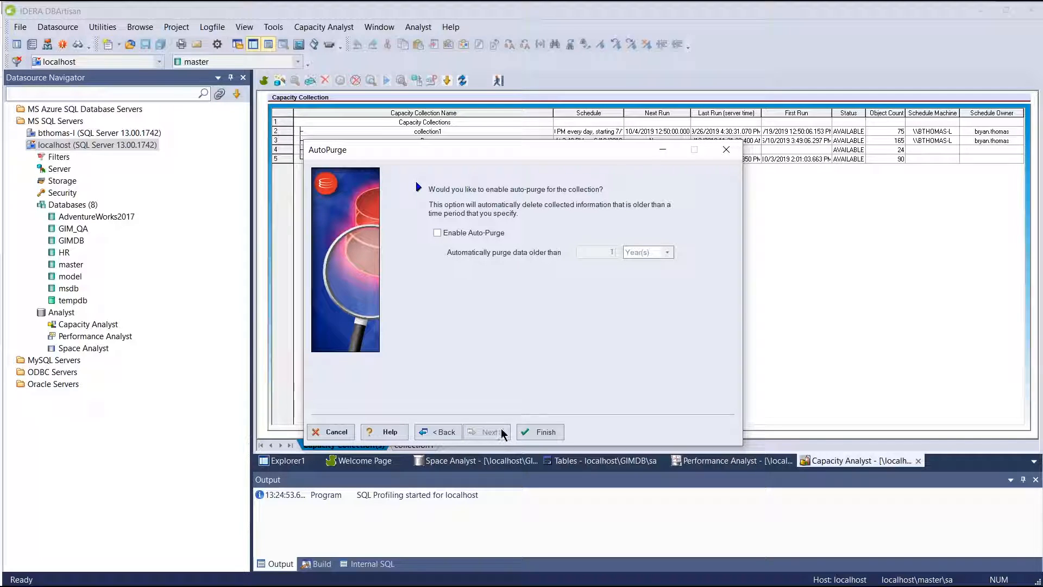
{"action": "left_click", "coordinate": [546, 432]}
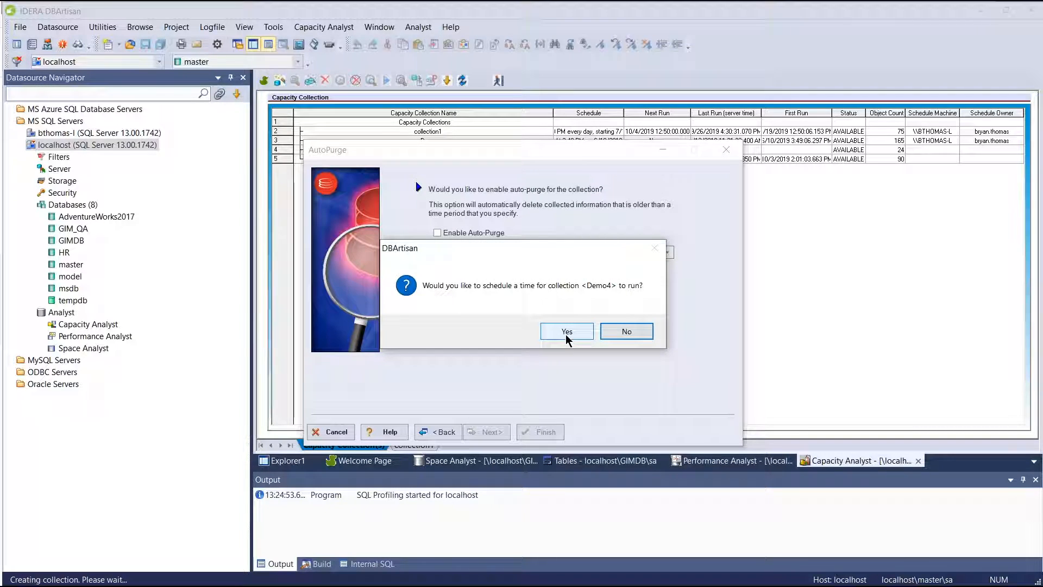
{"action": "left_click", "coordinate": [622, 334]}
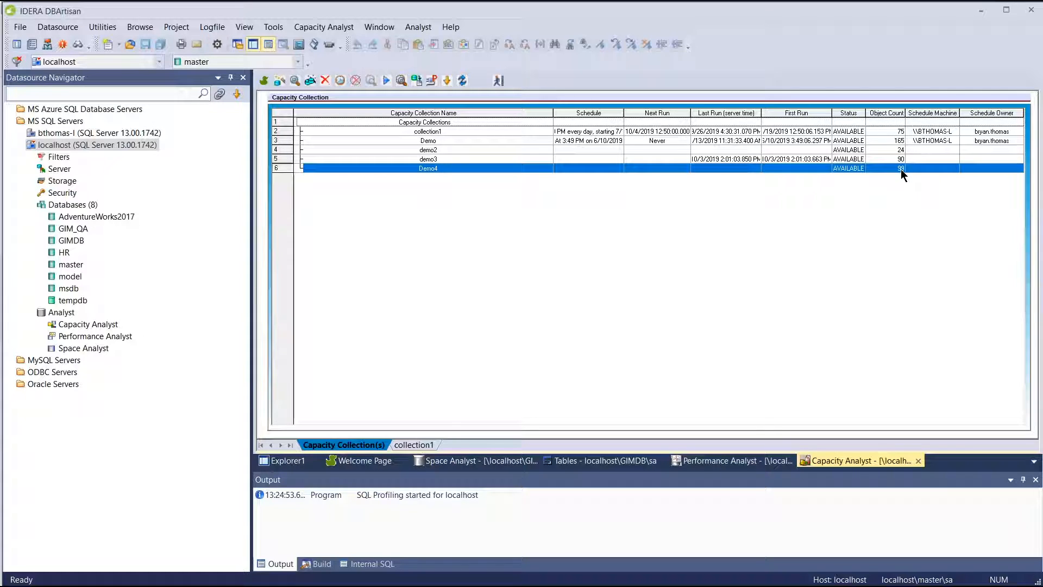
{"action": "right_click", "coordinate": [422, 169]}
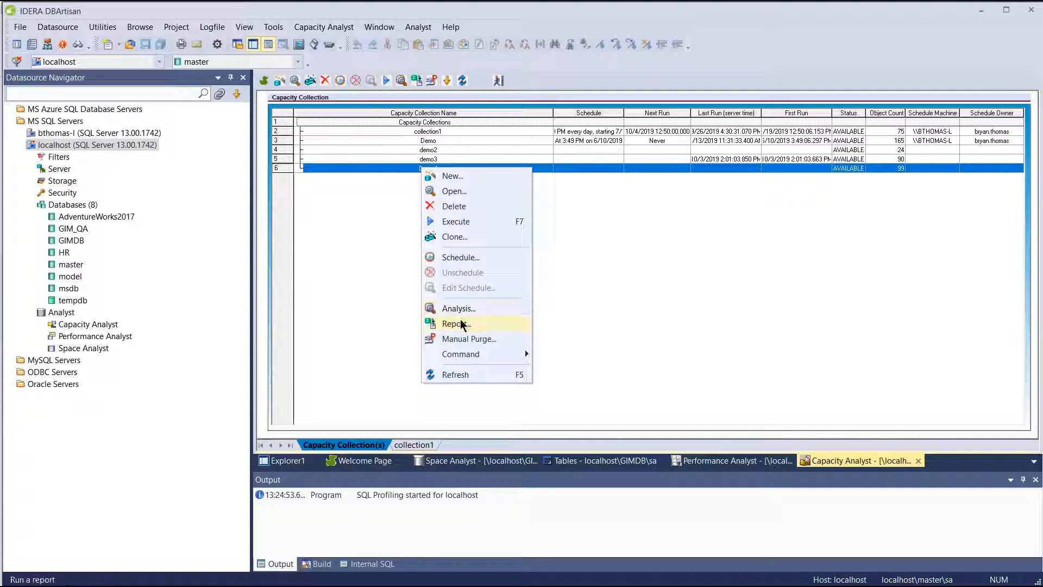
{"action": "left_click", "coordinate": [465, 222]}
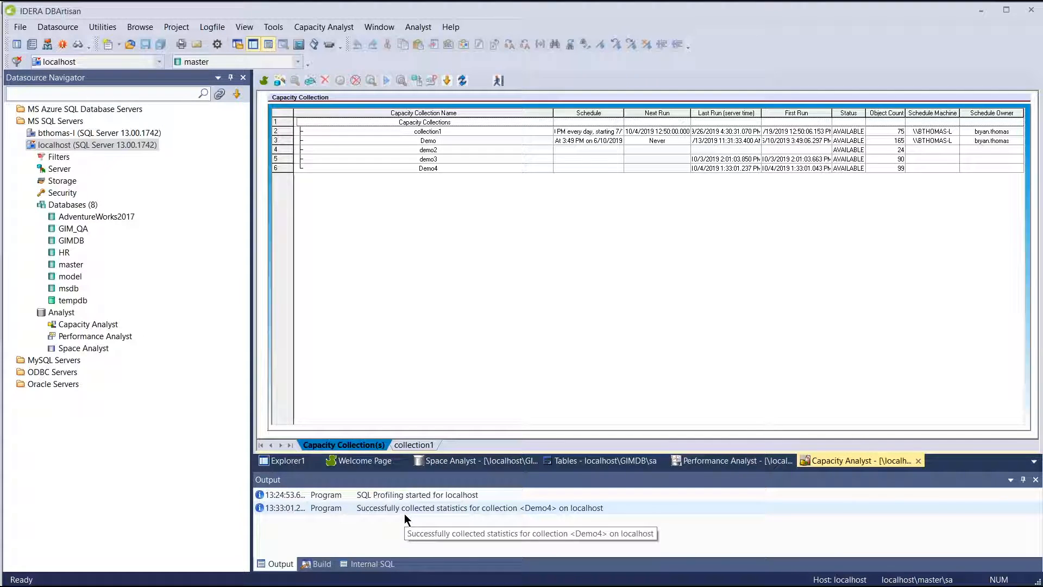
- Try out weekly and daily run schedules for the Demo4 collection and discard them
{"action": "right_click", "coordinate": [419, 166]}
{"action": "left_click", "coordinate": [409, 171]}
{"action": "right_click", "coordinate": [412, 171]}
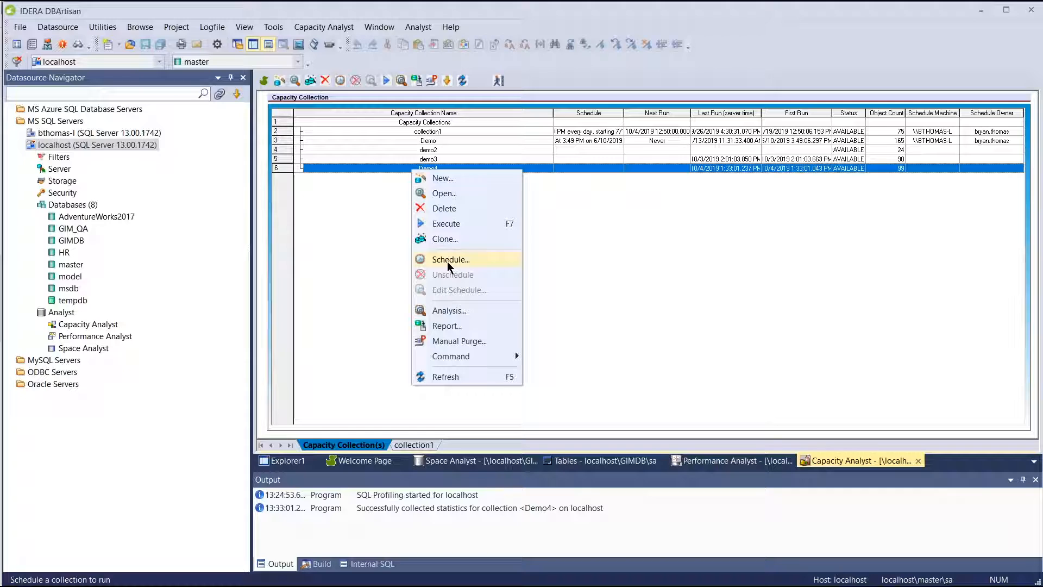
{"action": "left_click", "coordinate": [448, 260]}
{"action": "left_click_drag", "start_coordinate": [147, 27], "coordinate": [326, 92]}
{"action": "left_click", "coordinate": [288, 197]}
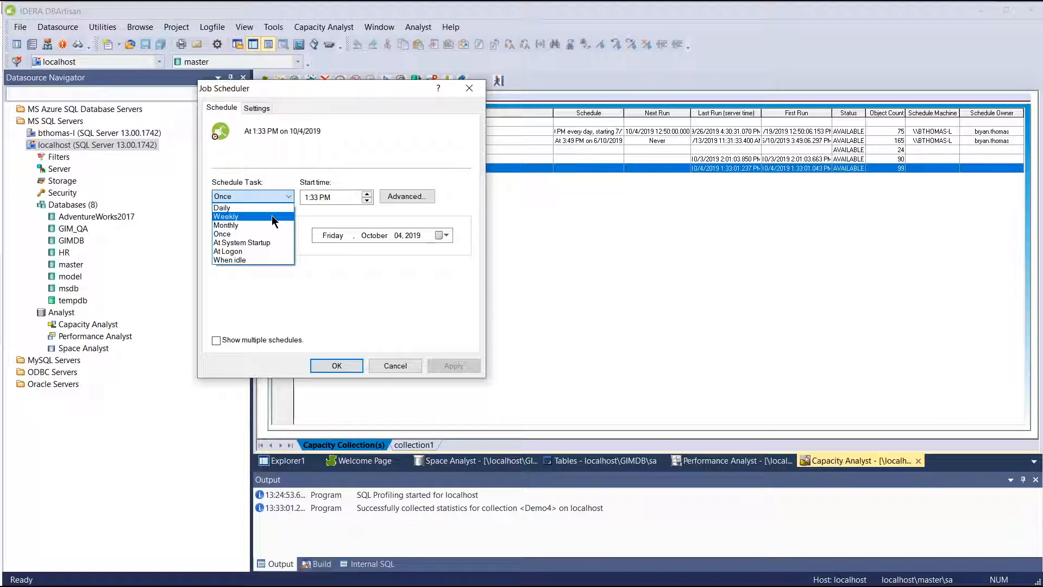
{"action": "left_click", "coordinate": [272, 215]}
{"action": "left_click", "coordinate": [288, 197]}
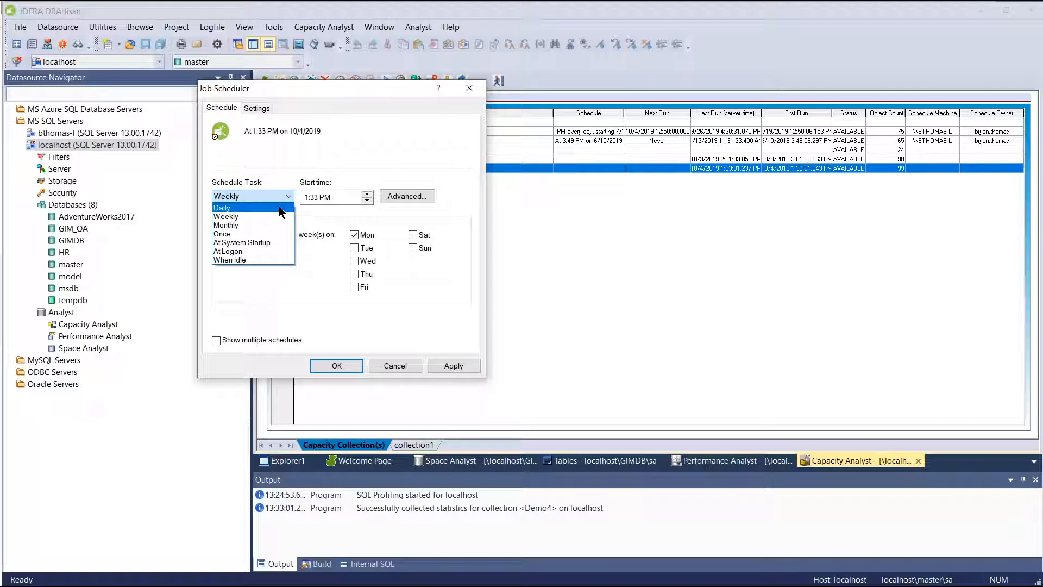
{"action": "left_click", "coordinate": [280, 207]}
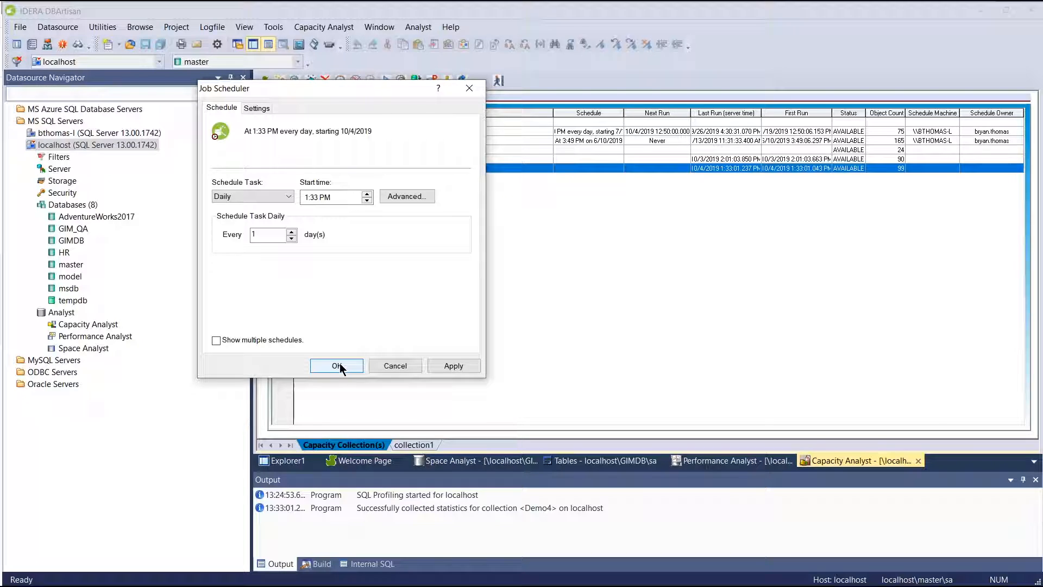
{"action": "left_click", "coordinate": [396, 366]}
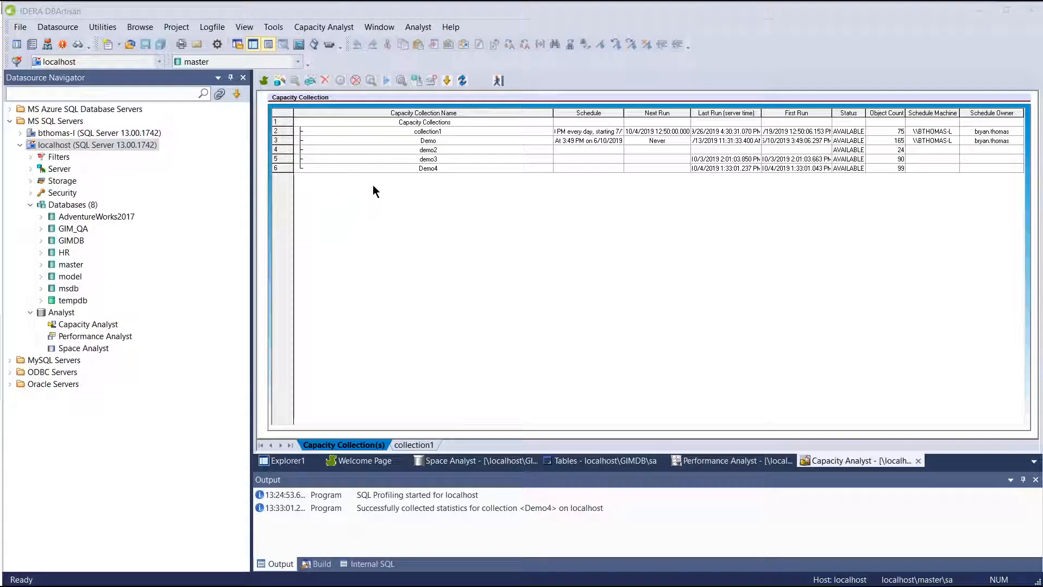
- Generate a Capacity Collection Summary Report for collection1
{"action": "left_click", "coordinate": [422, 132]}
{"action": "right_click", "coordinate": [415, 134]}
{"action": "key", "text": "Escape"}
{"action": "right_click", "coordinate": [413, 131]}
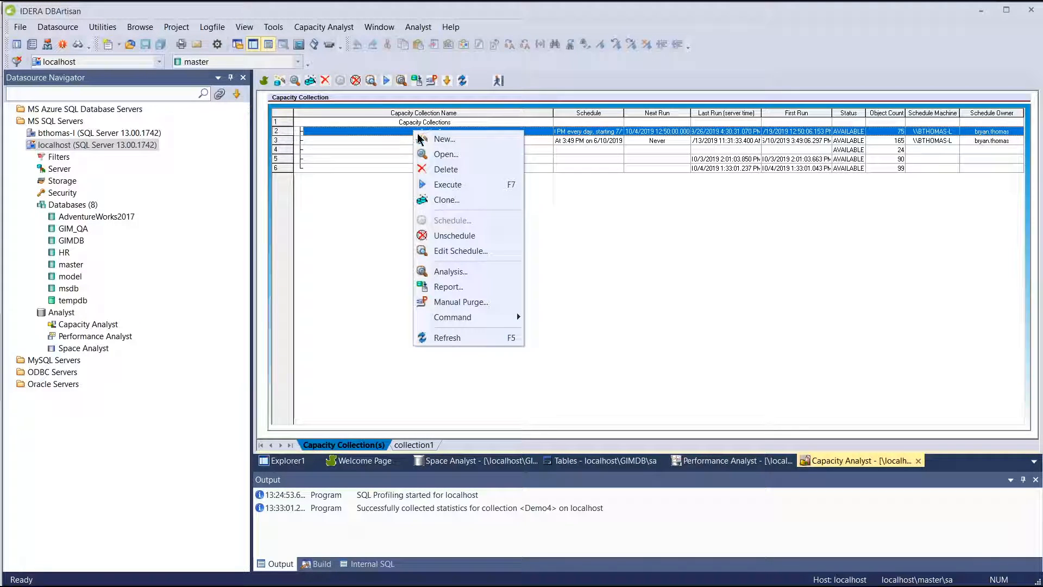
{"action": "left_click", "coordinate": [449, 286]}
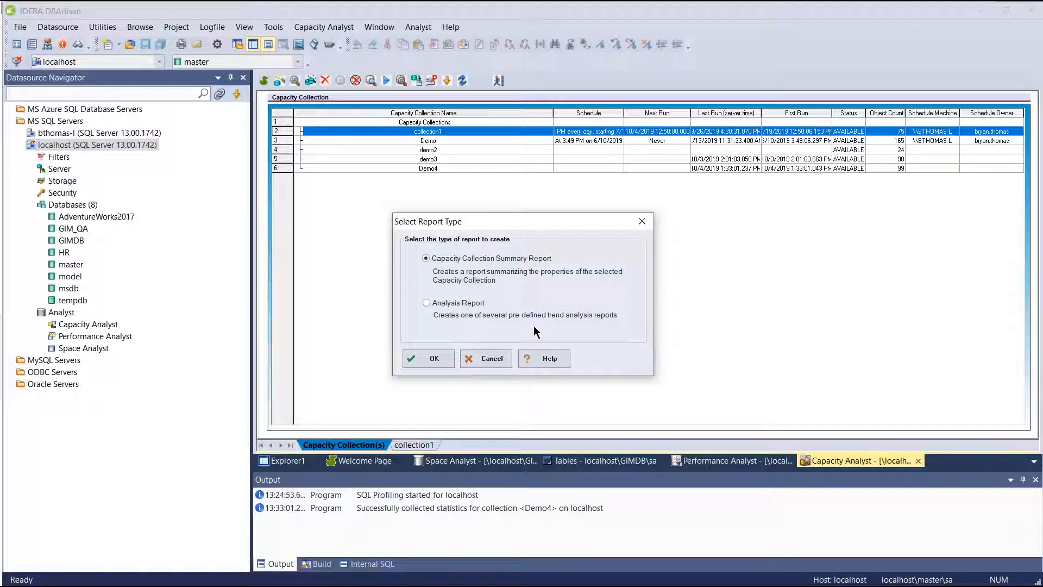
{"action": "left_click", "coordinate": [431, 359]}
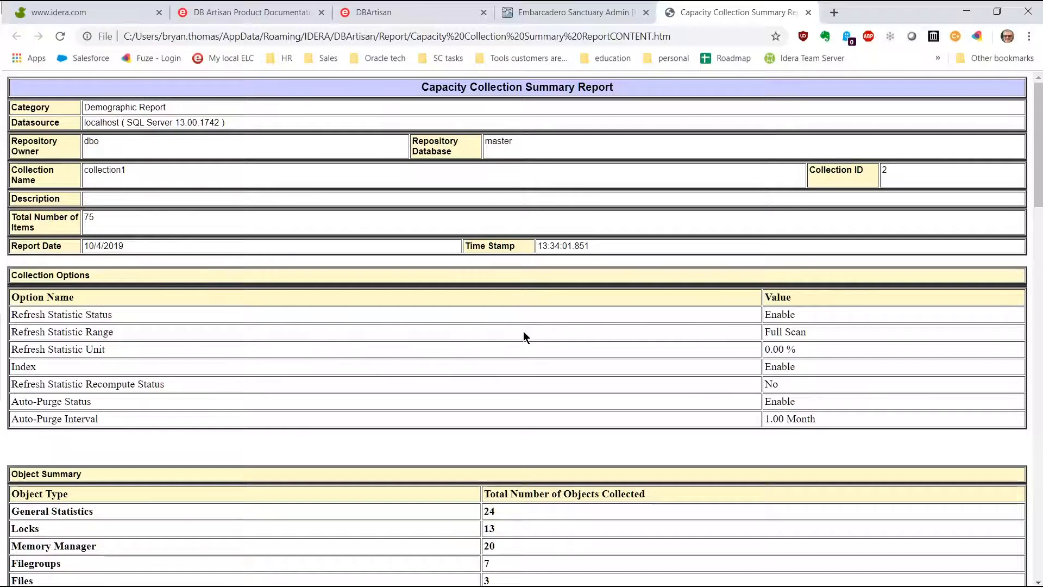
- Examine the summary report's collection options, object summary and object list, close the report and return to DBArtisan
{"action": "scroll", "coordinate": [525, 338], "scroll_direction": "down", "scroll_amount": 5}
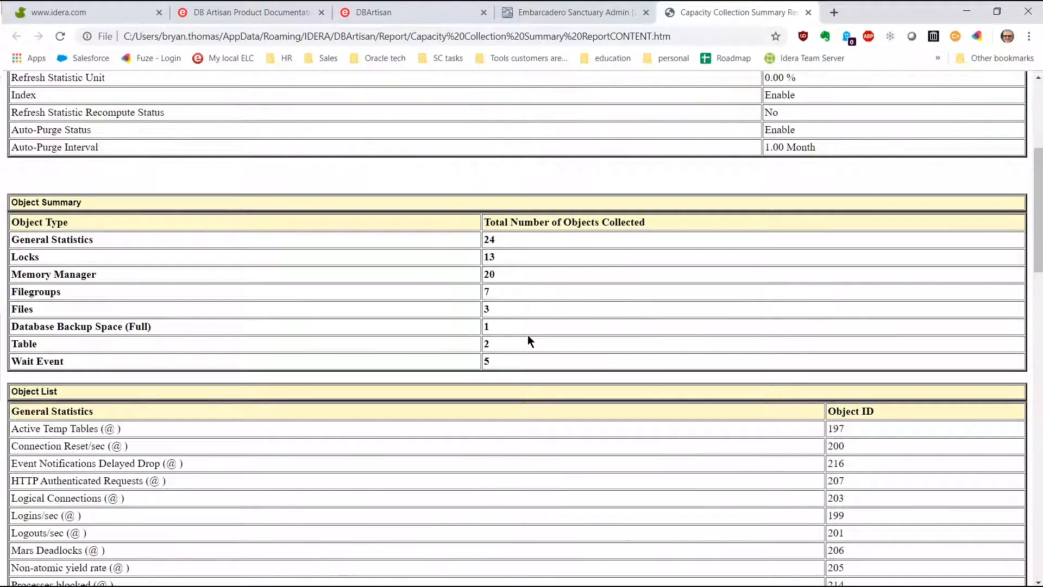
{"action": "scroll", "coordinate": [530, 340], "scroll_direction": "down", "scroll_amount": 4}
{"action": "scroll", "coordinate": [528, 340], "scroll_direction": "down", "scroll_amount": 1}
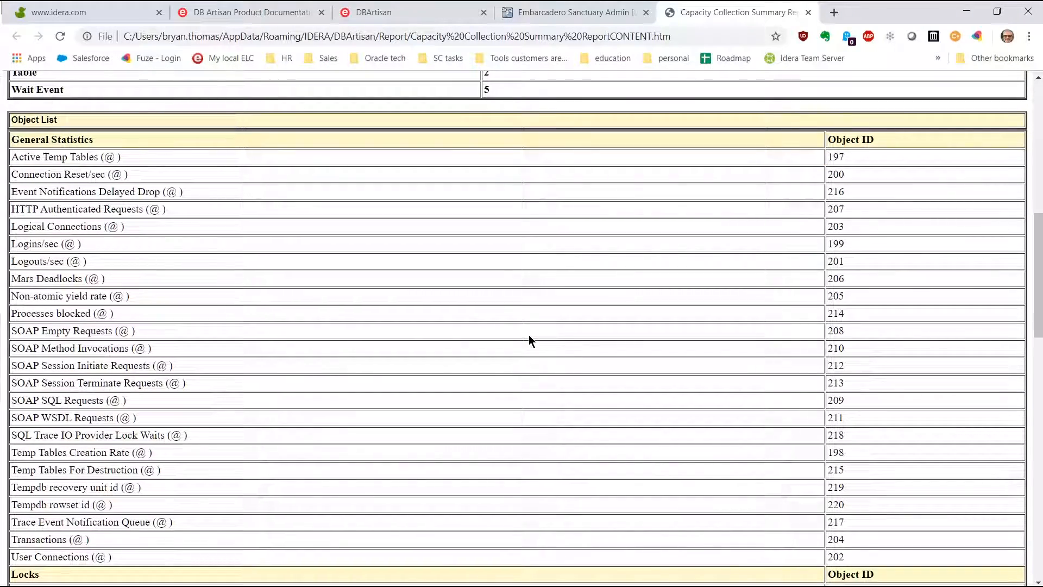
{"action": "scroll", "coordinate": [529, 335], "scroll_direction": "down", "scroll_amount": 6}
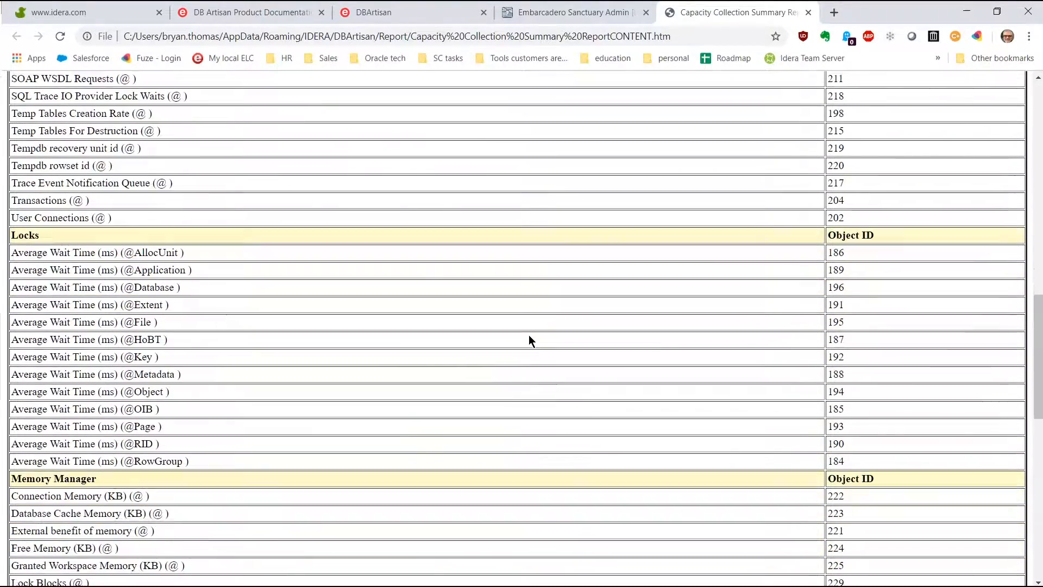
{"action": "scroll", "coordinate": [529, 336], "scroll_direction": "down", "scroll_amount": 7}
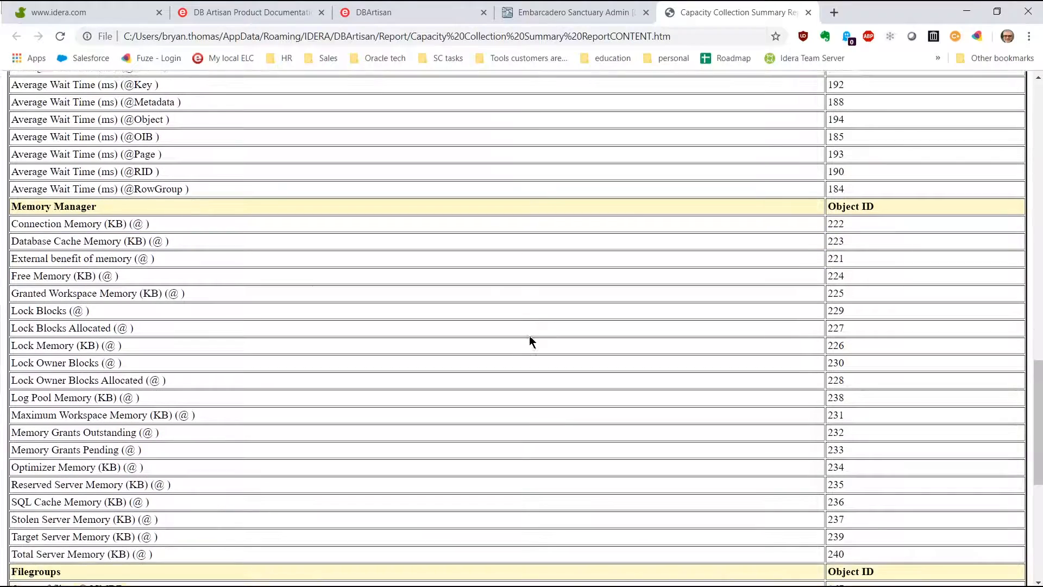
{"action": "scroll", "coordinate": [529, 336], "scroll_direction": "down", "scroll_amount": 4}
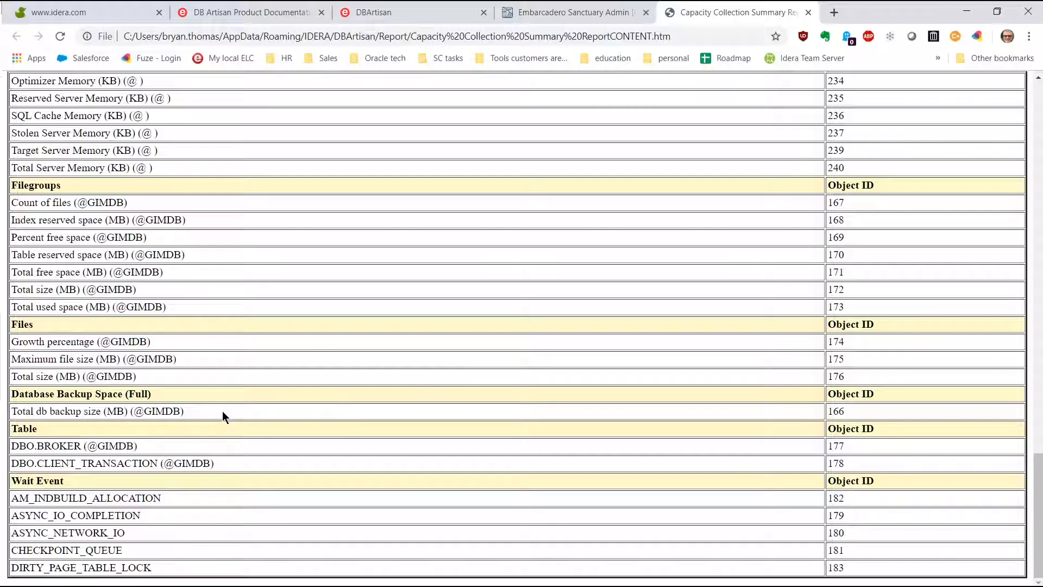
{"action": "left_click", "coordinate": [808, 12]}
{"action": "left_click", "coordinate": [966, 11]}
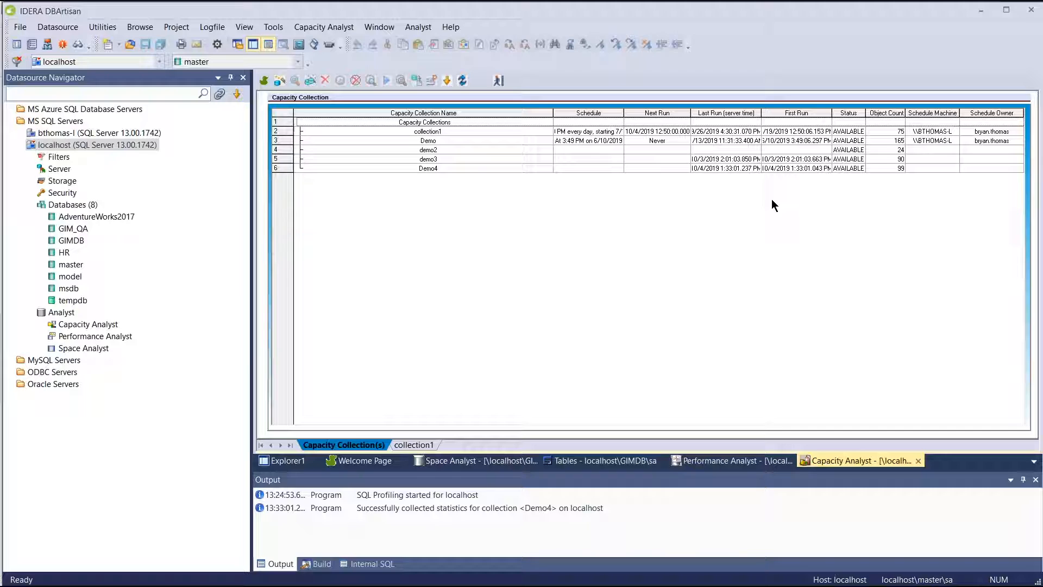
- Open the capacity analysis for collection1 and set its trend analysis to Trend to Date
{"action": "left_click", "coordinate": [427, 132]}
{"action": "right_click", "coordinate": [427, 133]}
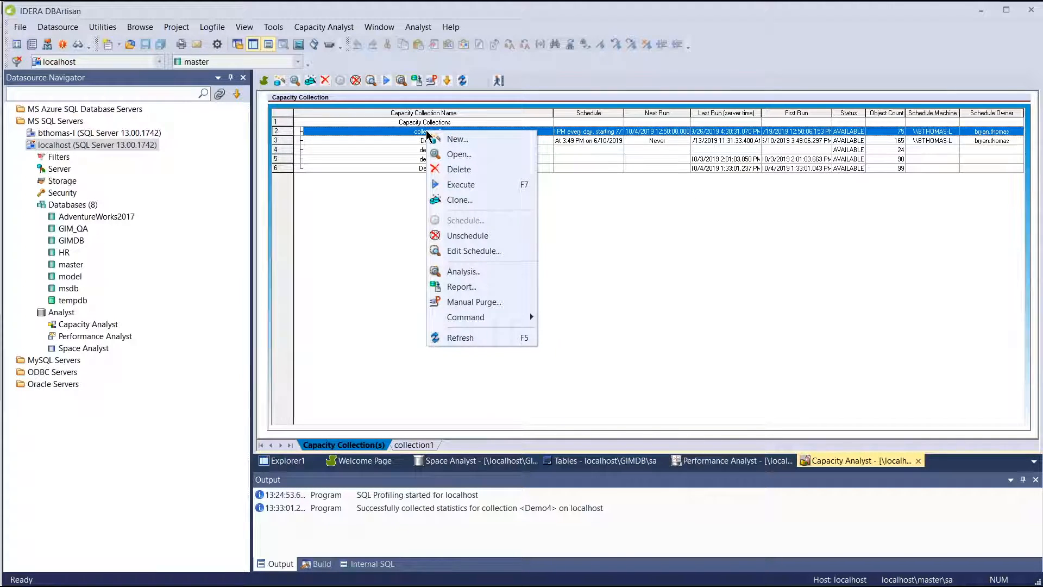
{"action": "left_click", "coordinate": [458, 271]}
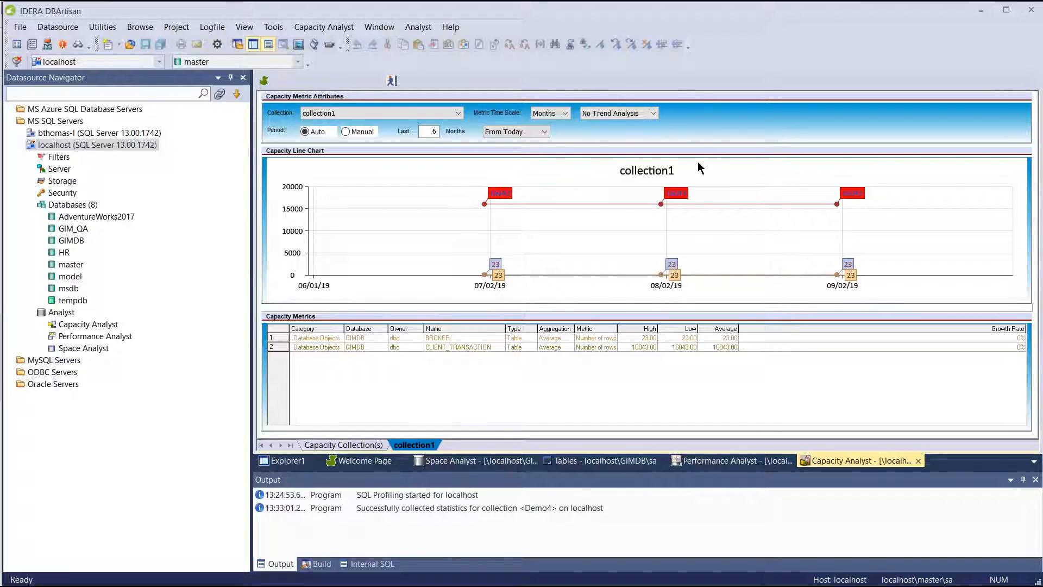
{"action": "left_click", "coordinate": [654, 114]}
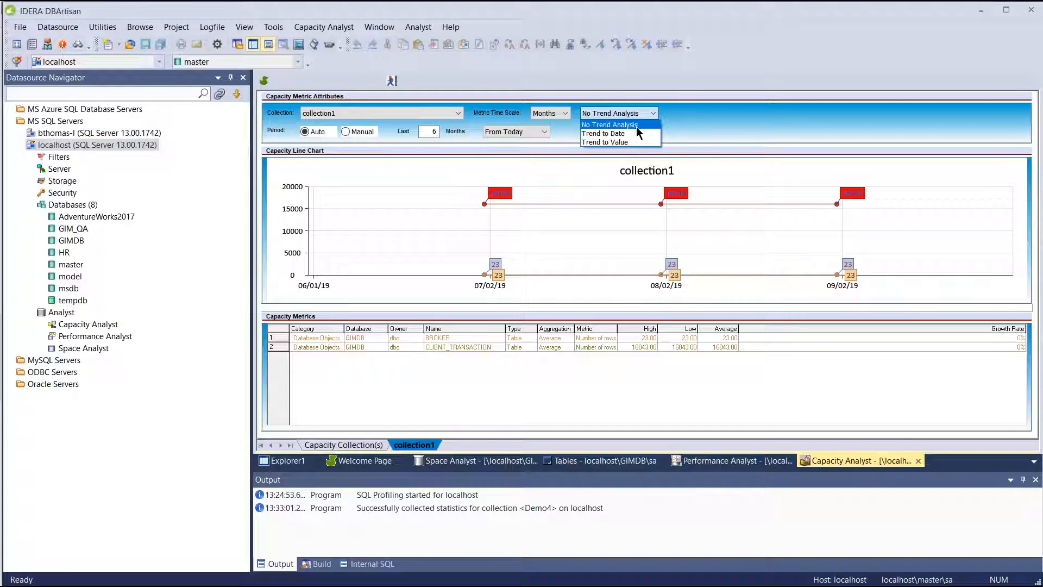
{"action": "left_click", "coordinate": [632, 134]}
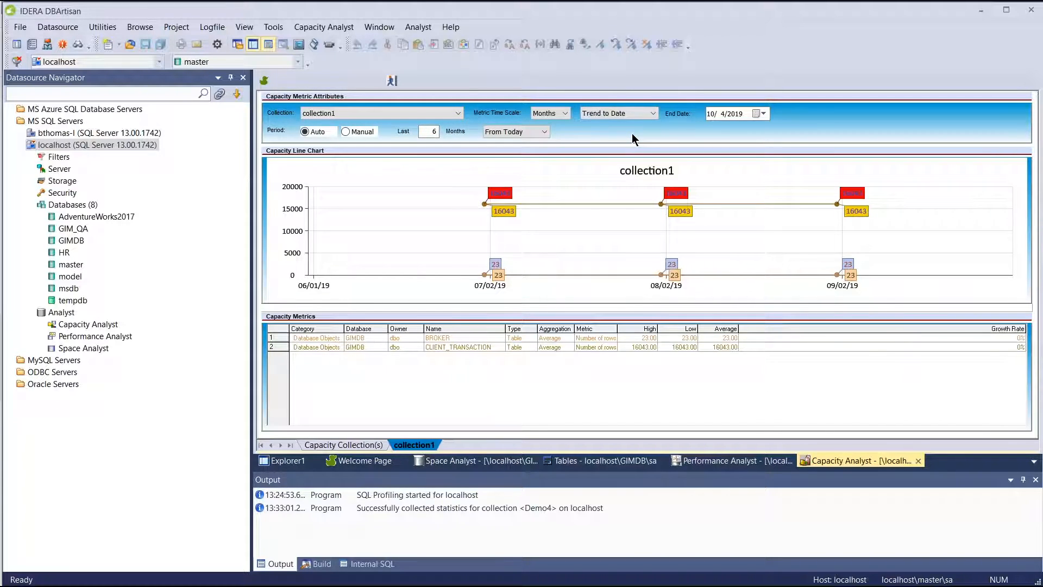
- Set the trend's end date to 12/31/2020
{"action": "left_click", "coordinate": [763, 114]}
{"action": "left_click", "coordinate": [763, 131]}
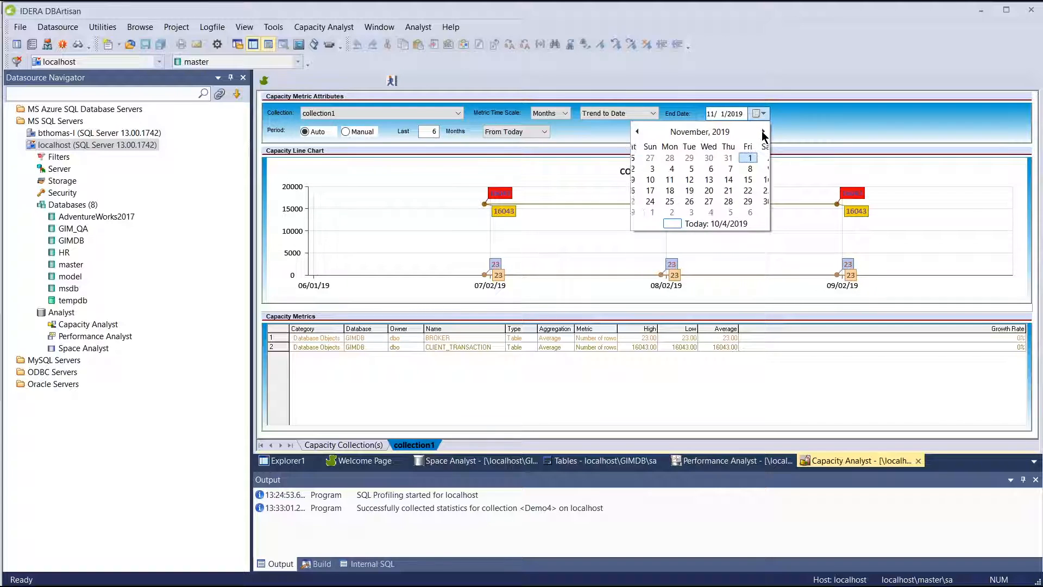
{"action": "left_click", "coordinate": [763, 131]}
{"action": "left_click", "coordinate": [763, 131]}
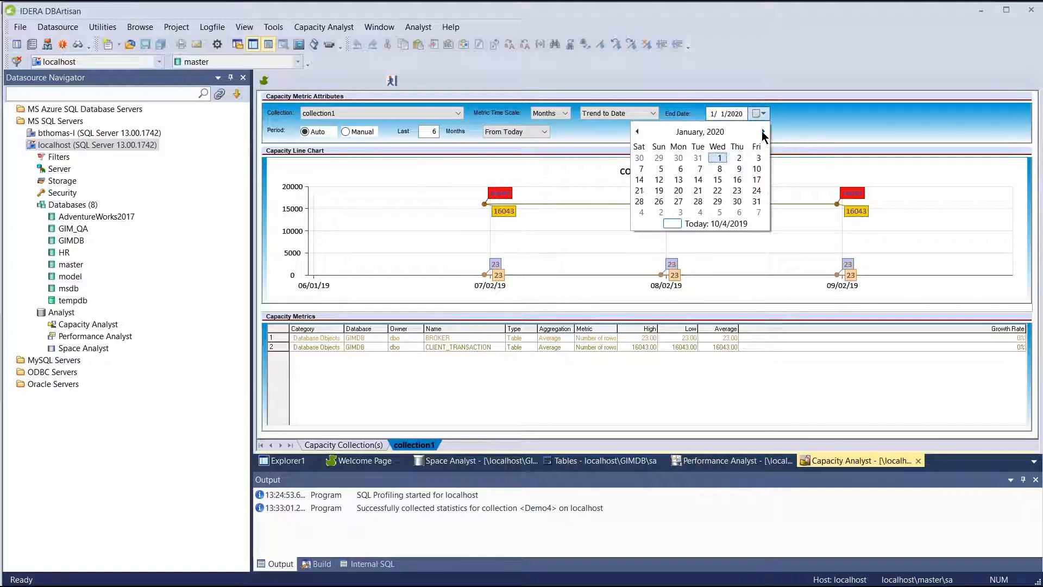
{"action": "left_click", "coordinate": [764, 132]}
{"action": "left_click", "coordinate": [763, 131]}
{"action": "left_click", "coordinate": [763, 131]}
{"action": "left_click", "coordinate": [763, 132]}
{"action": "left_click", "coordinate": [763, 131]}
{"action": "left_click", "coordinate": [763, 131]}
{"action": "left_click", "coordinate": [763, 132]}
{"action": "left_click", "coordinate": [763, 131]}
{"action": "left_click", "coordinate": [763, 132]}
{"action": "left_click", "coordinate": [763, 132]}
{"action": "left_click", "coordinate": [763, 131]}
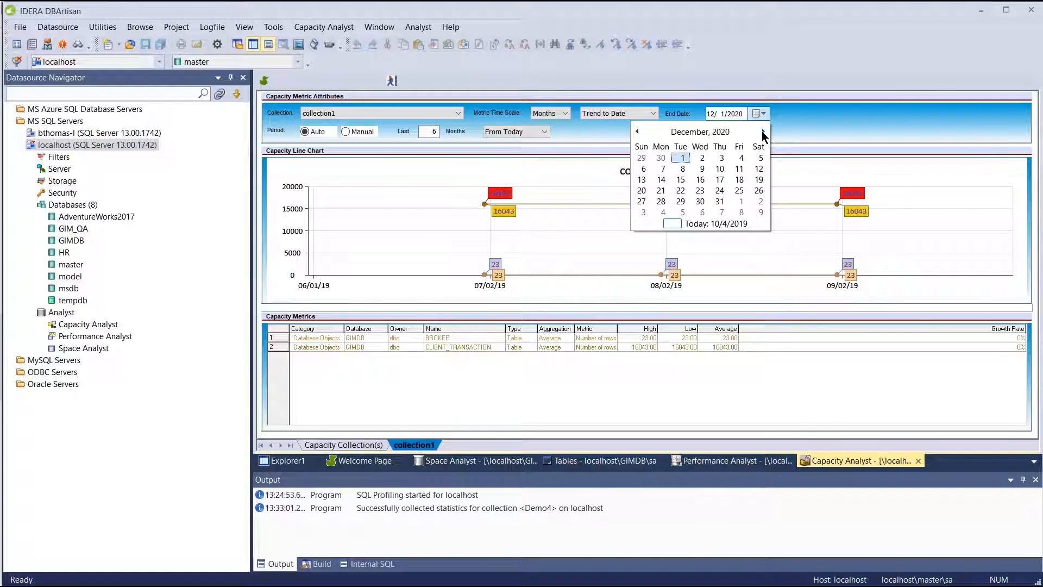
{"action": "left_click", "coordinate": [720, 202]}
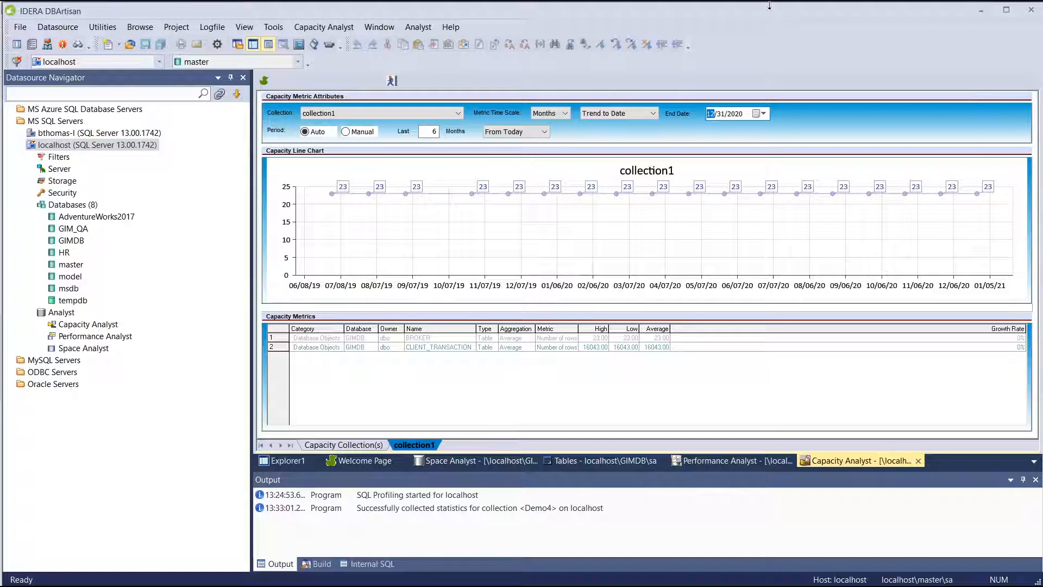
- Look over the available analyst tools and the Performance Analyst alarms, and return to the collection1 capacity chart
{"action": "left_click", "coordinate": [411, 28]}
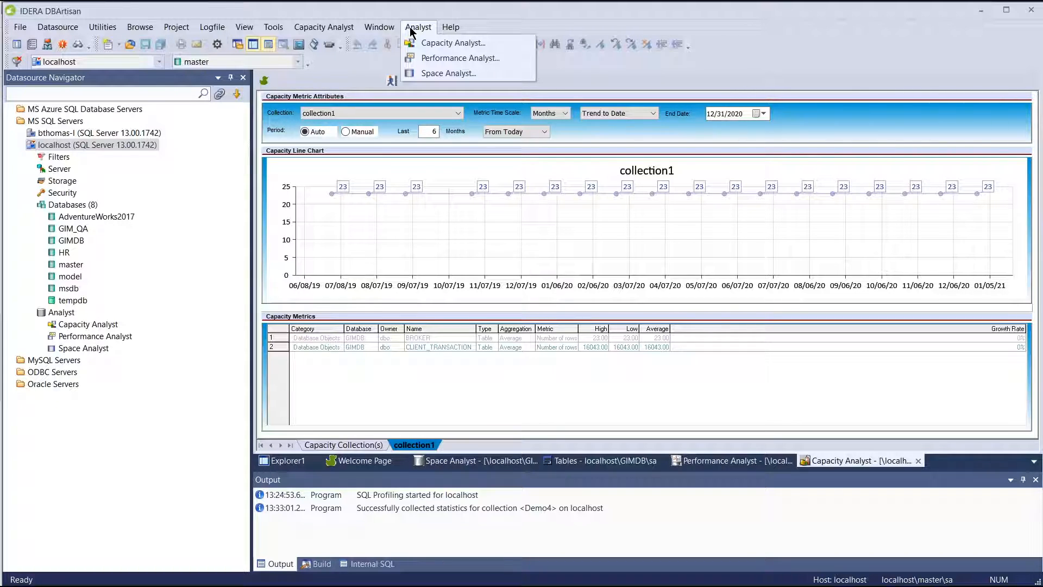
{"action": "left_click", "coordinate": [685, 456]}
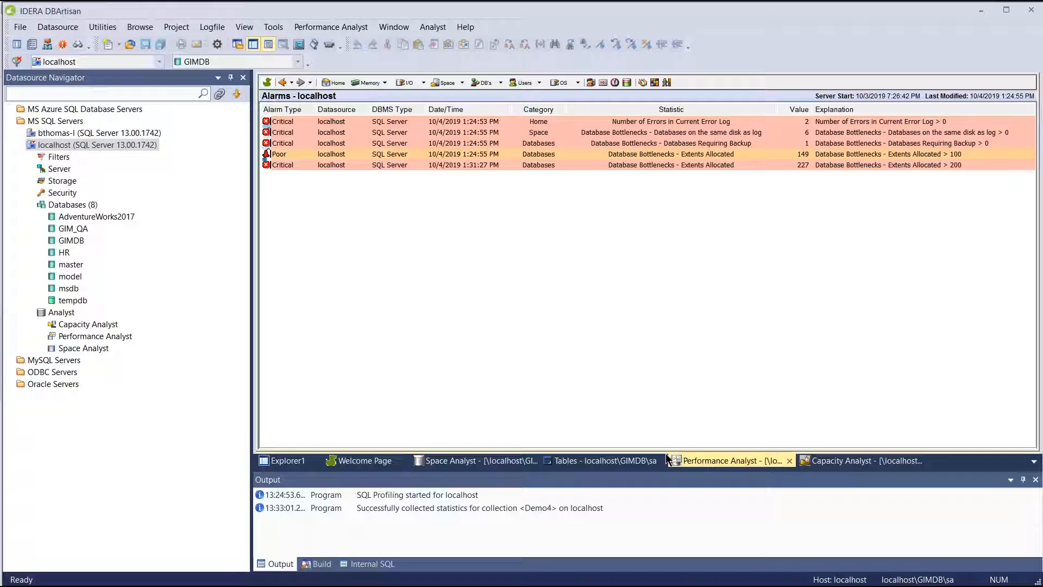
{"action": "left_click", "coordinate": [840, 459]}
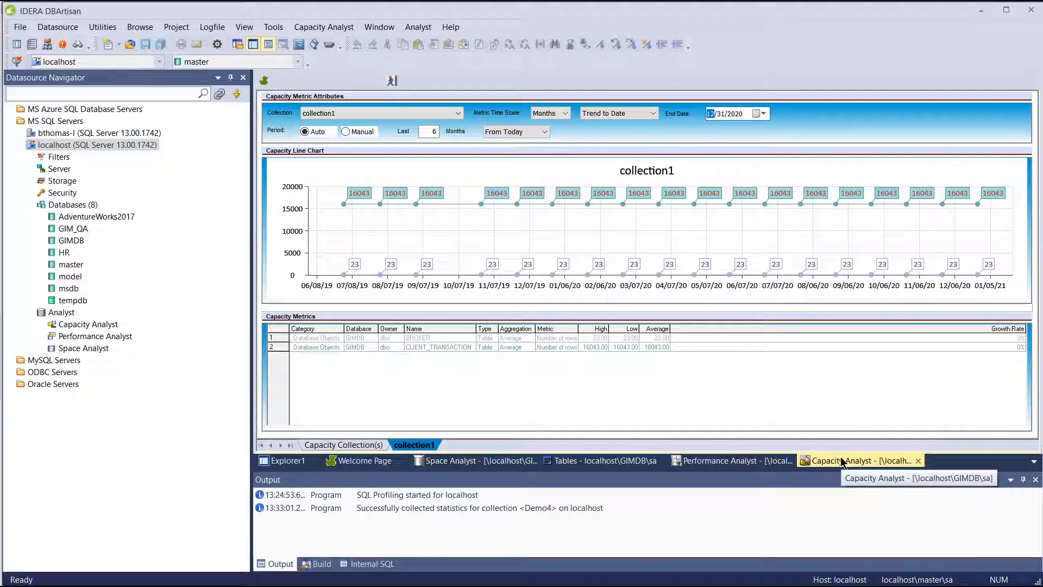